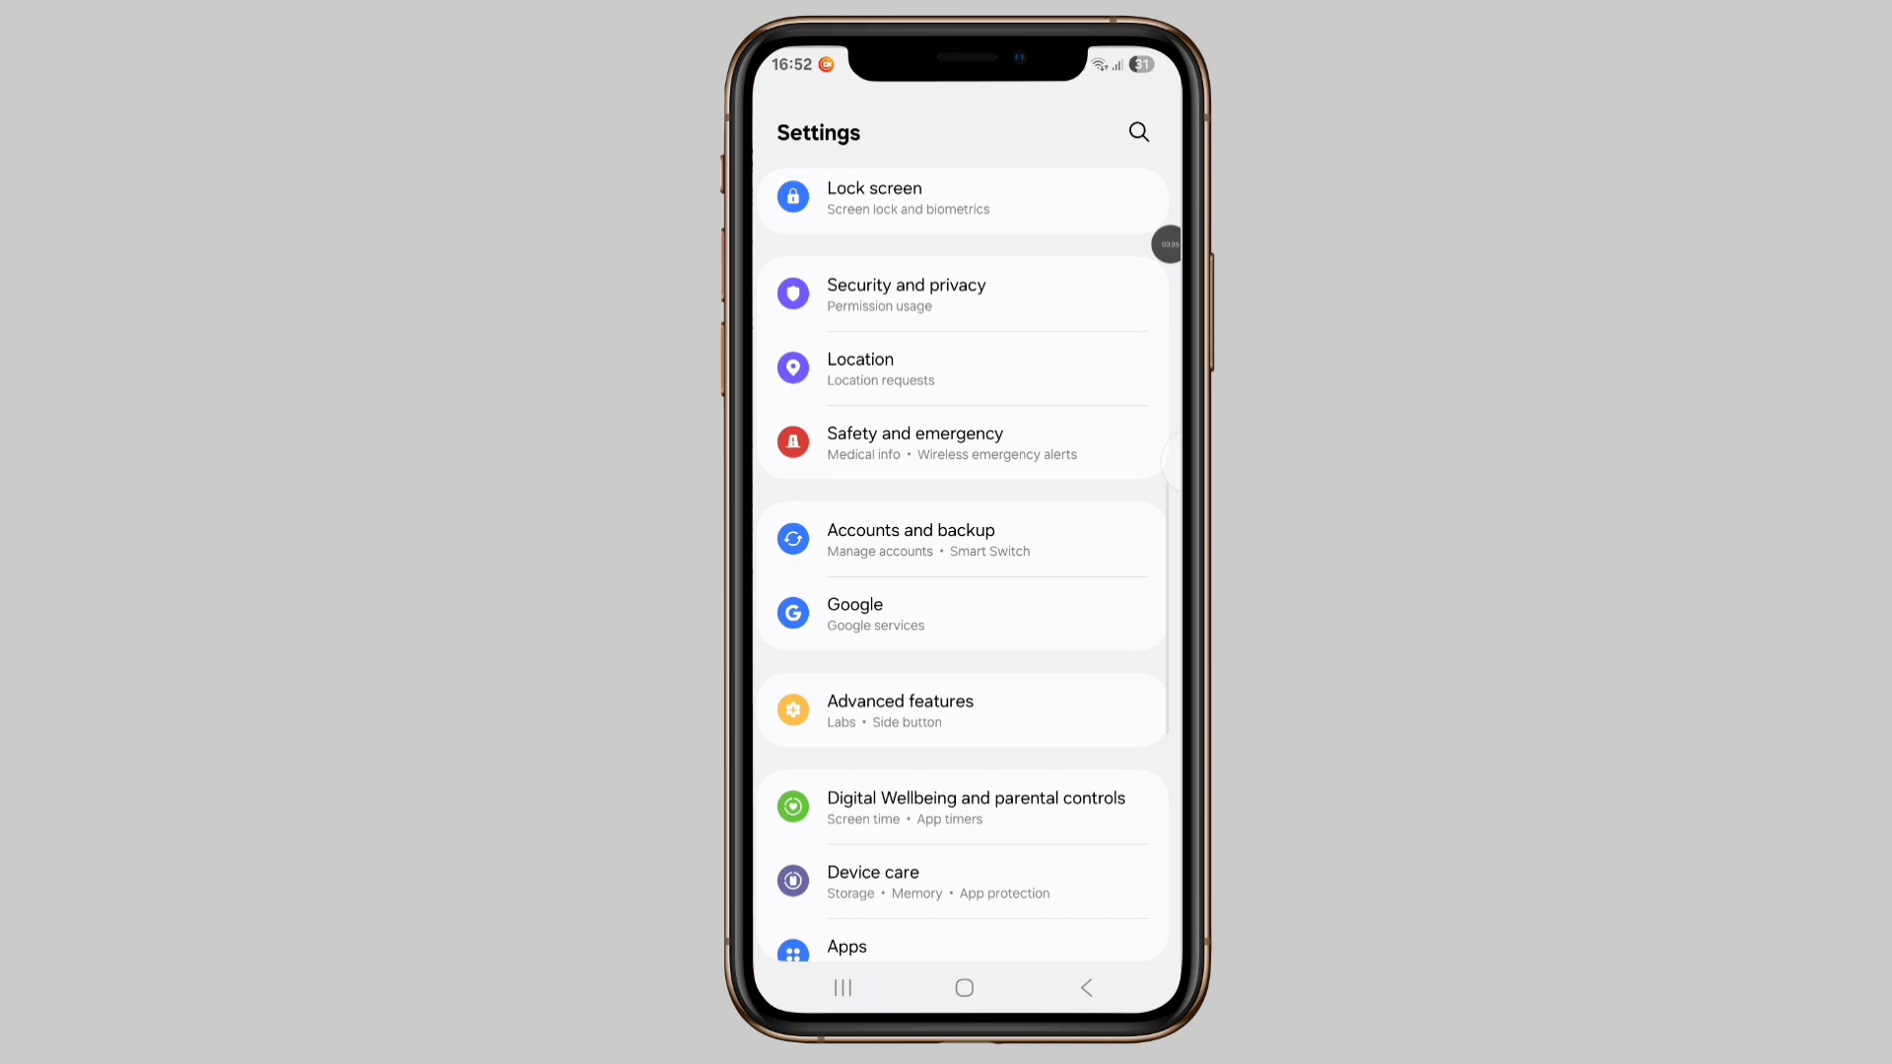
pyautogui.scroll(-3, 963, 591)
pyautogui.scroll(-3, 962, 591)
pyautogui.scroll(2, 963, 591)
pyautogui.scroll(2, 963, 591)
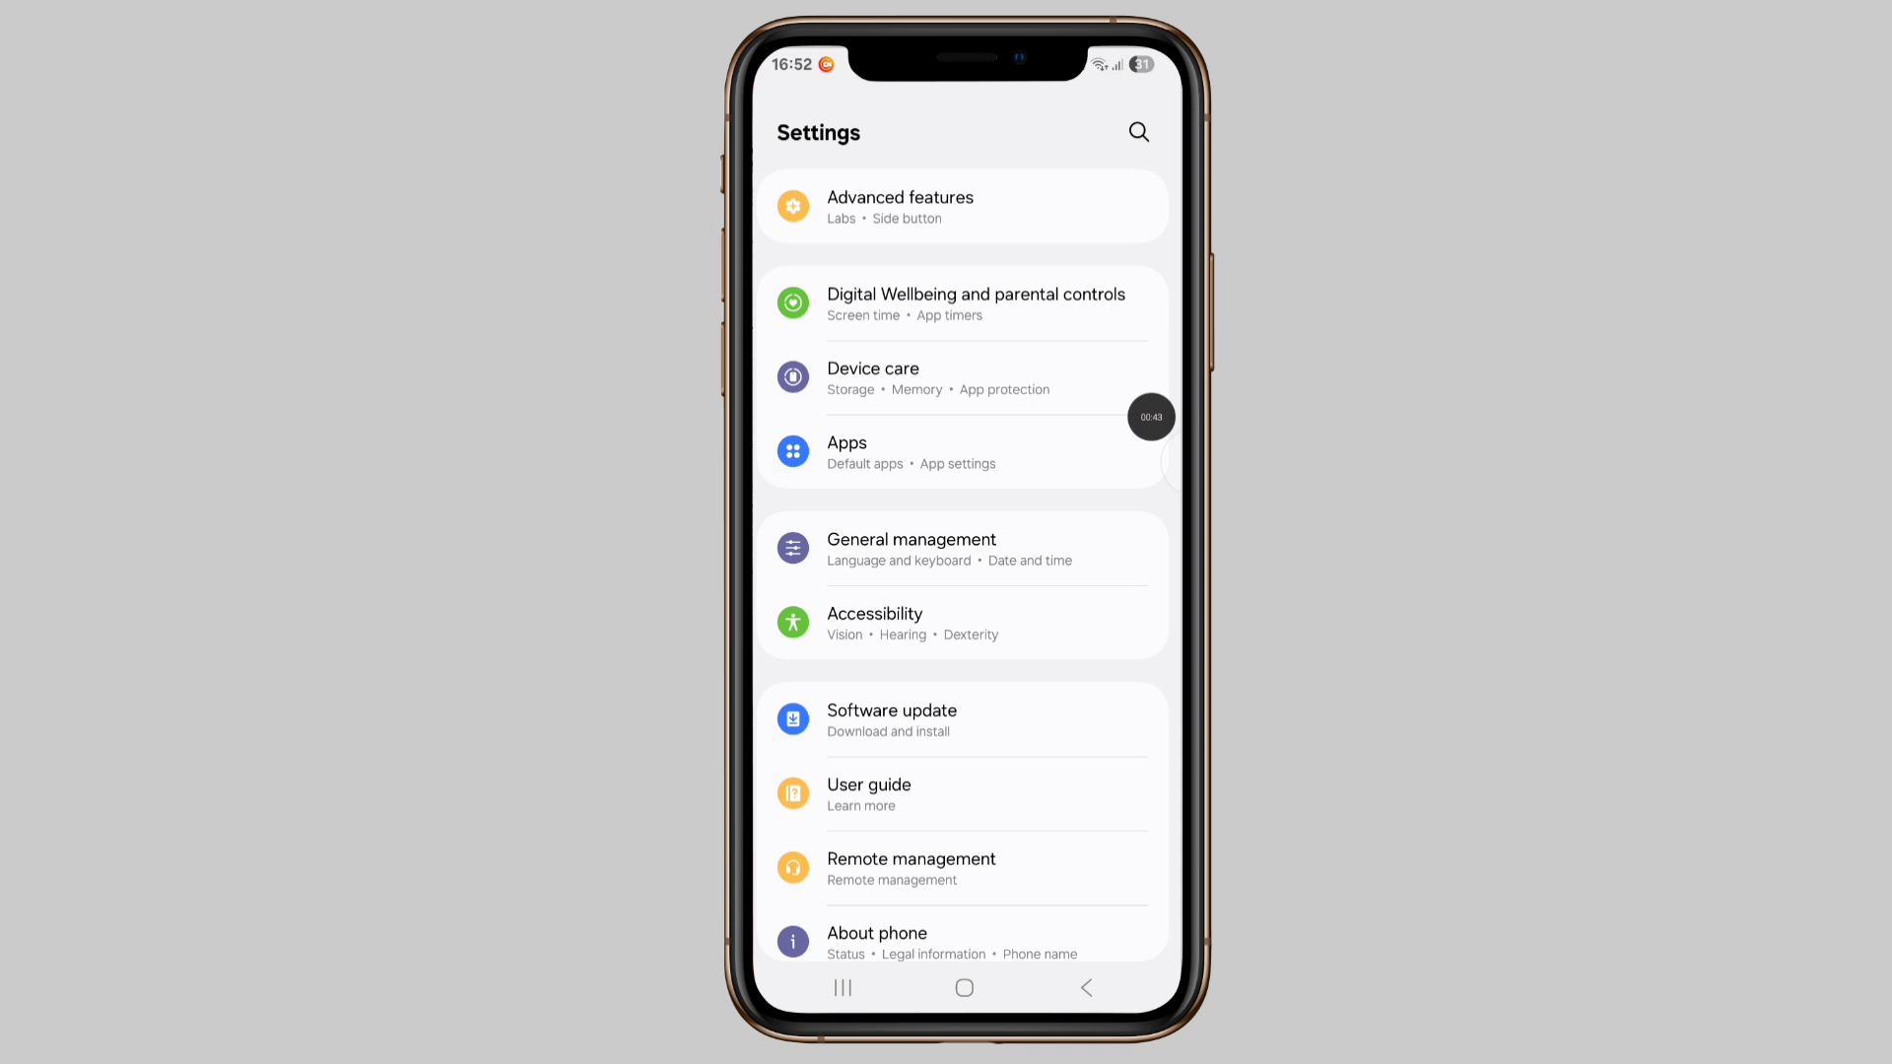
# - Open the Storage page of My Files from the installed Apps list
pyautogui.click(848, 450)
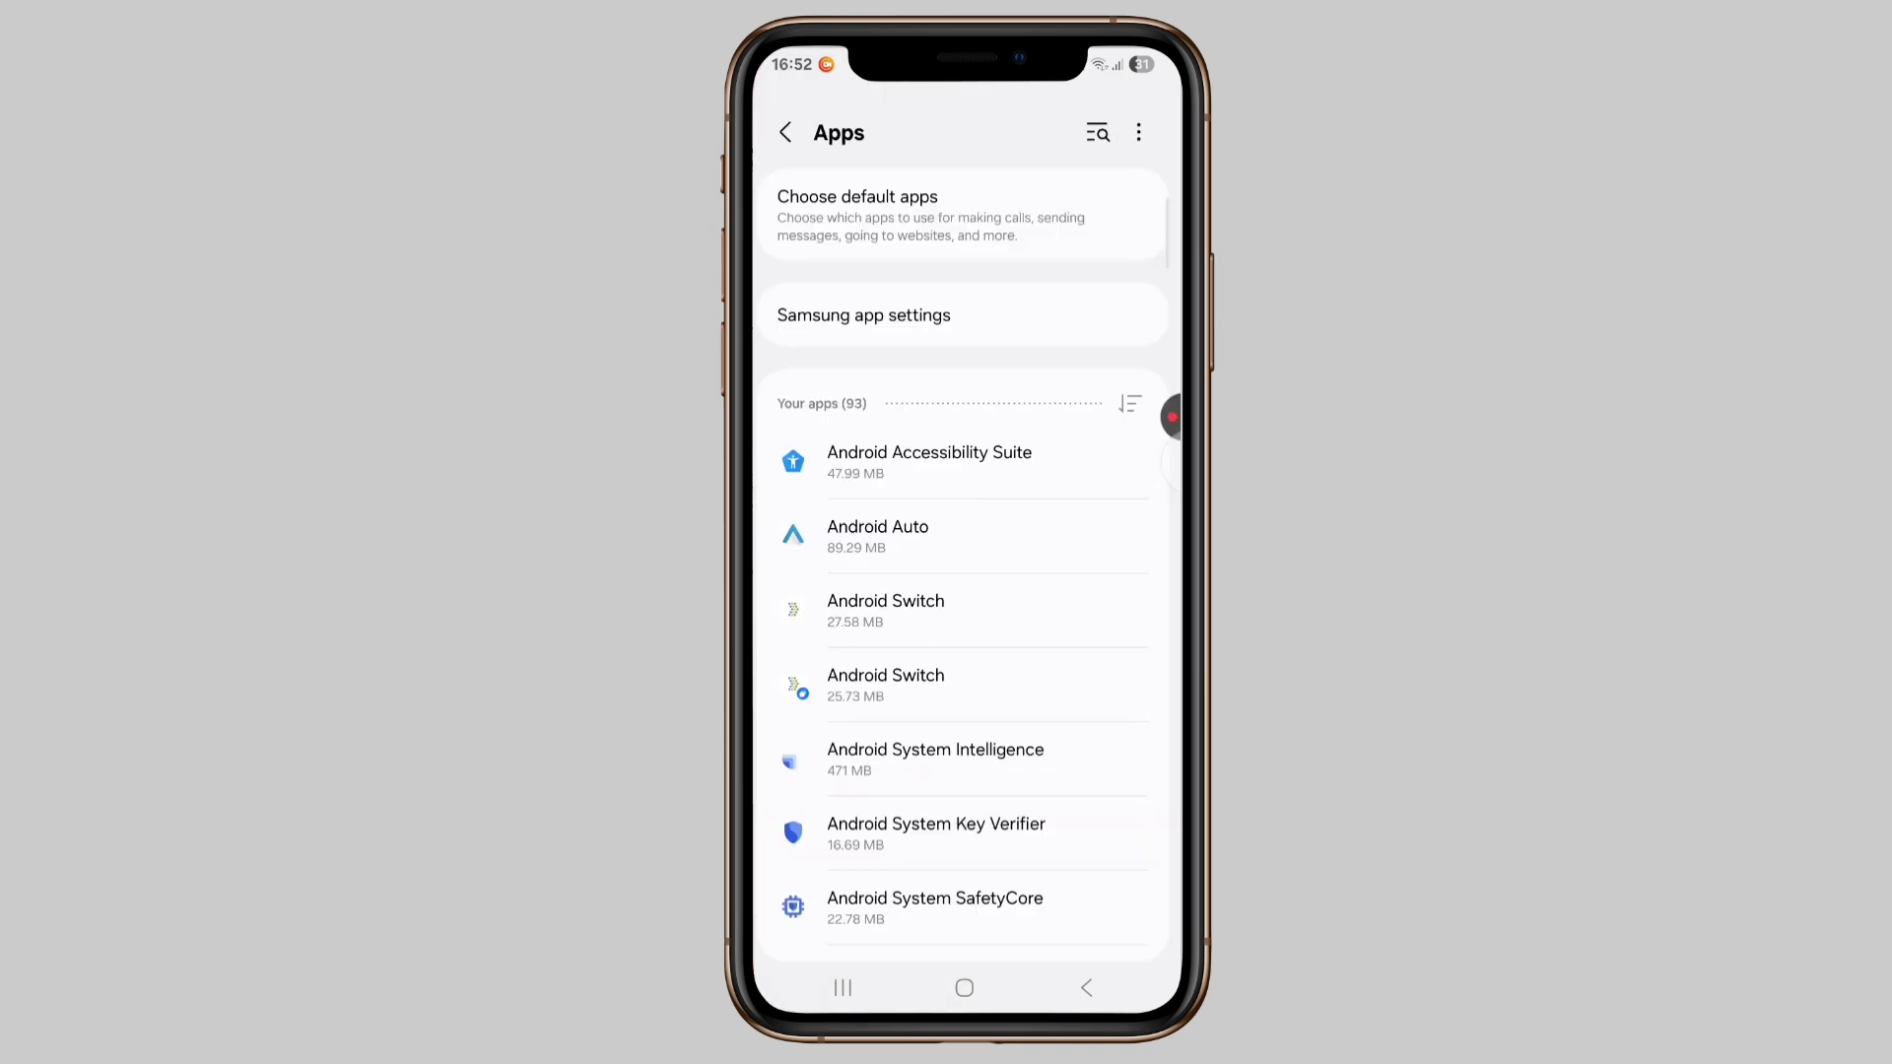
pyautogui.scroll(-3, 960, 591)
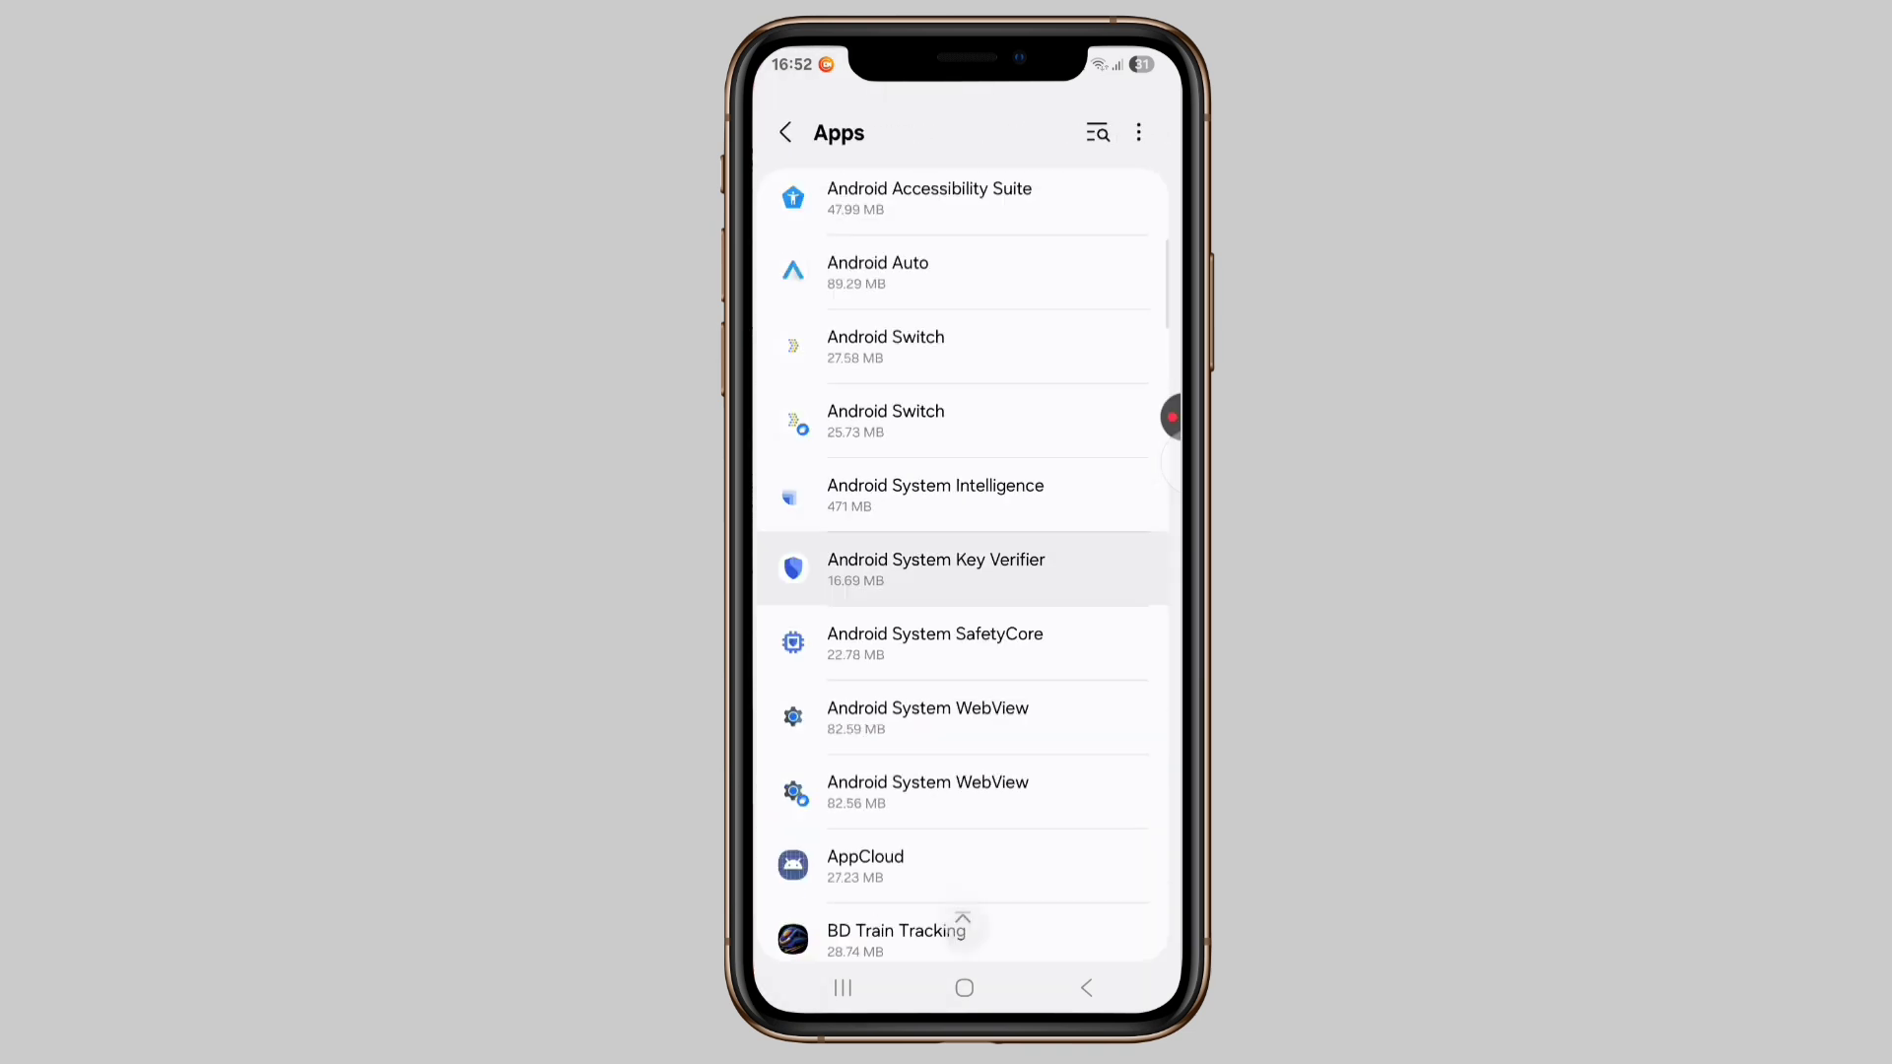
pyautogui.scroll(-5, 961, 591)
pyautogui.scroll(-4, 960, 591)
pyautogui.scroll(-5, 960, 591)
pyautogui.scroll(-4, 960, 591)
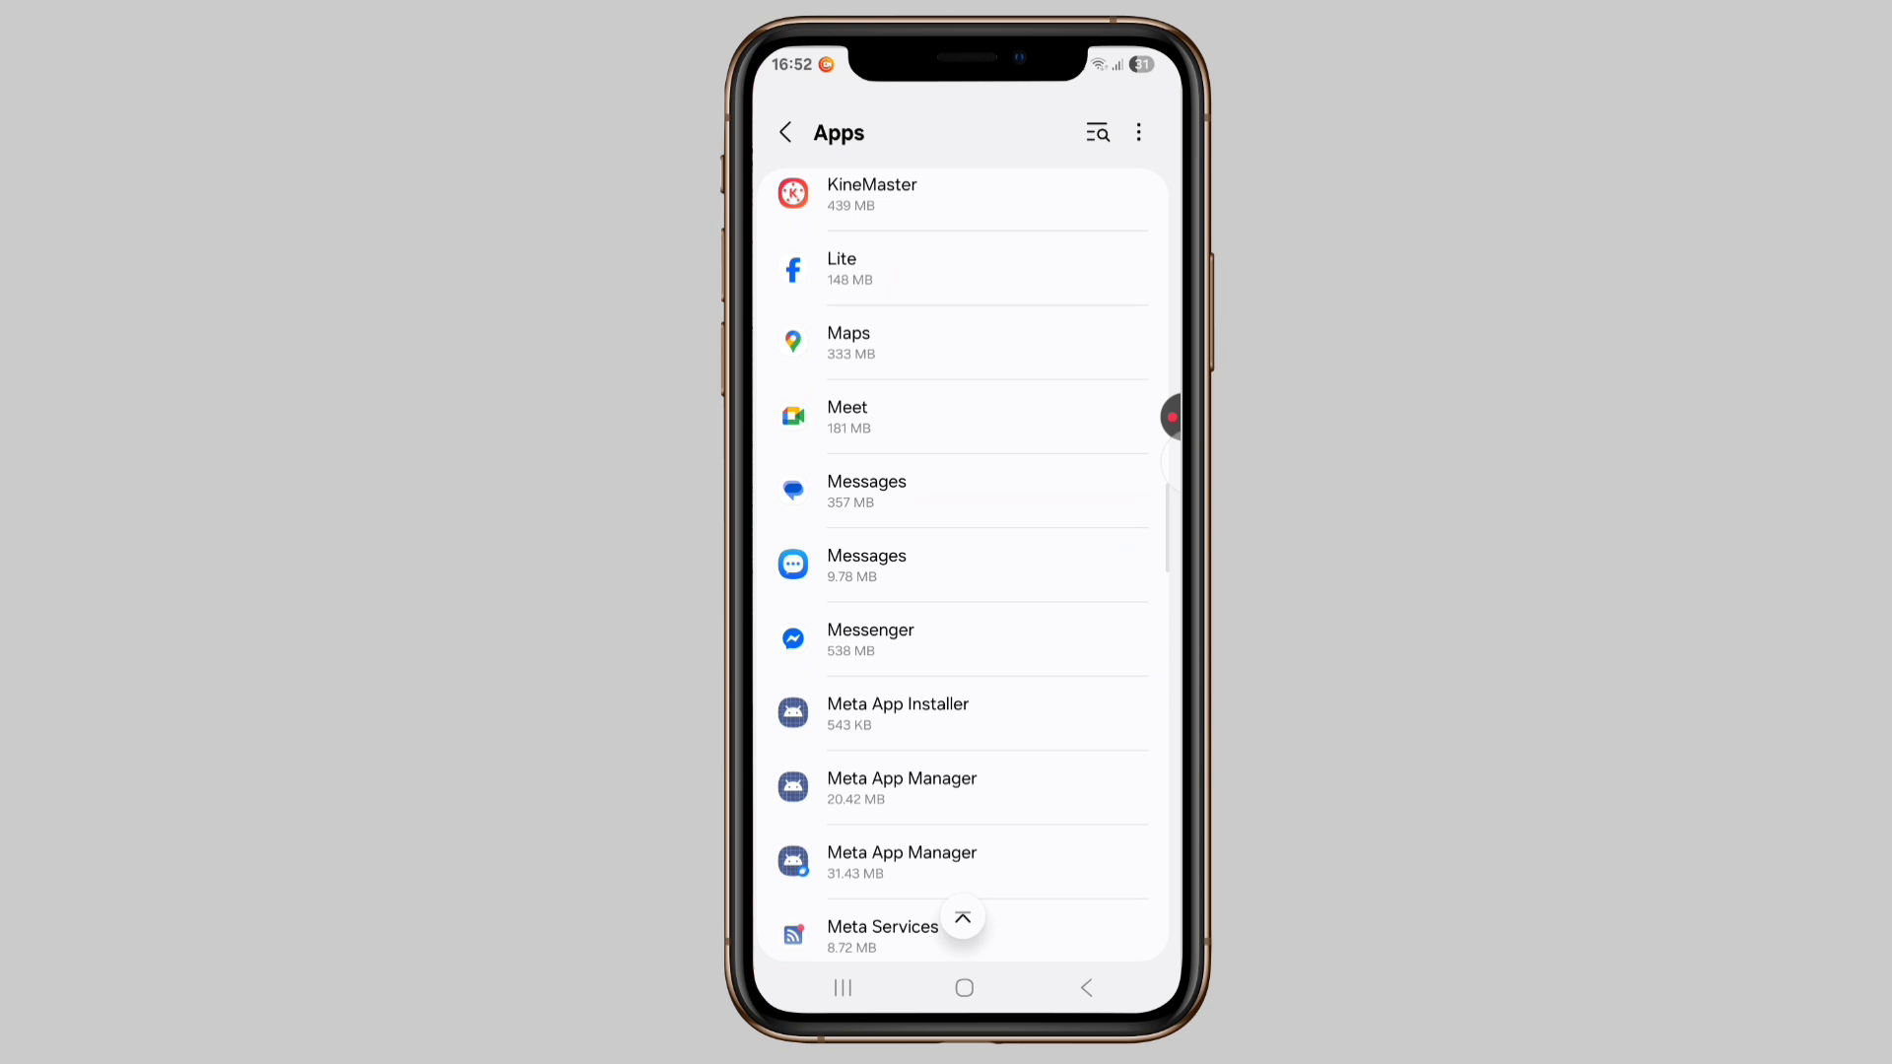
pyautogui.scroll(-5, 961, 592)
pyautogui.scroll(-3, 960, 591)
pyautogui.moveTo(1170, 417); pyautogui.dragTo(990, 505)
pyautogui.click(916, 510)
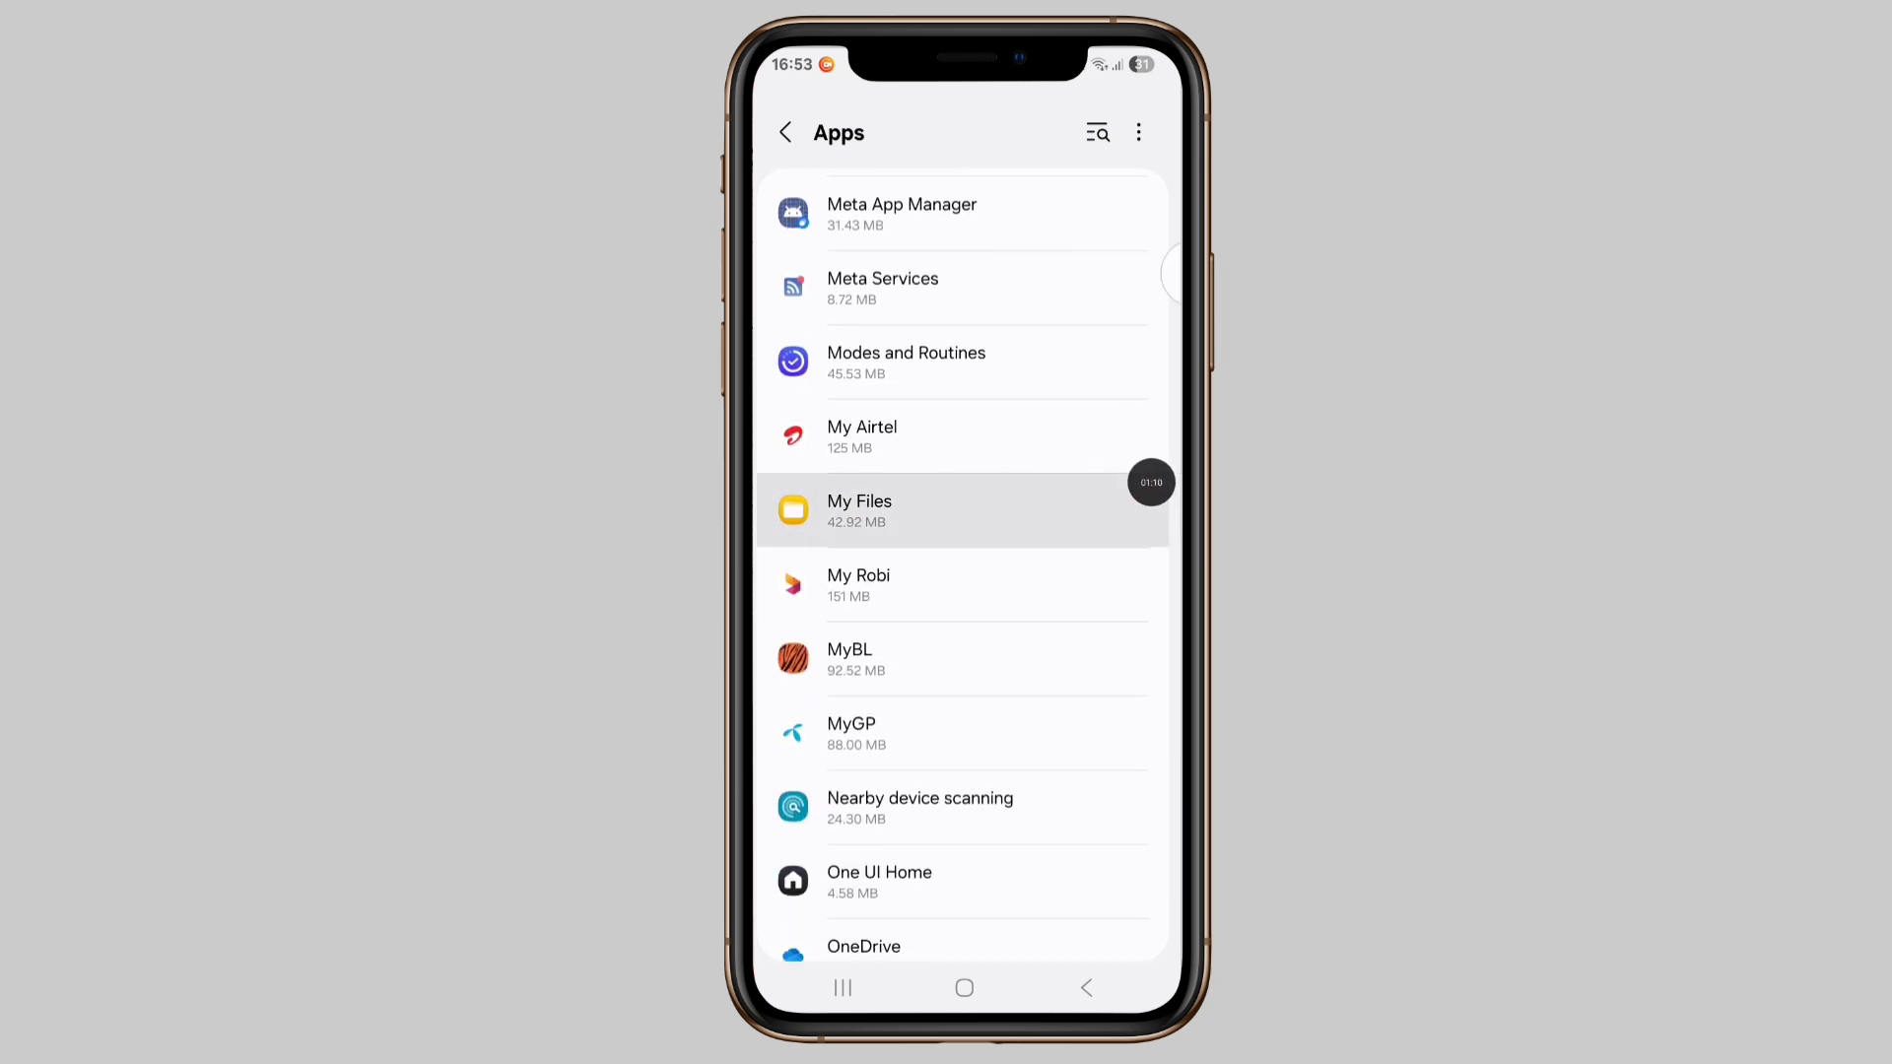
pyautogui.moveTo(1152, 481)
pyautogui.mouseDown()
pyautogui.moveTo(977, 679)
pyautogui.moveTo(774, 679)
pyautogui.mouseUp()
pyautogui.scroll(-5, 961, 592)
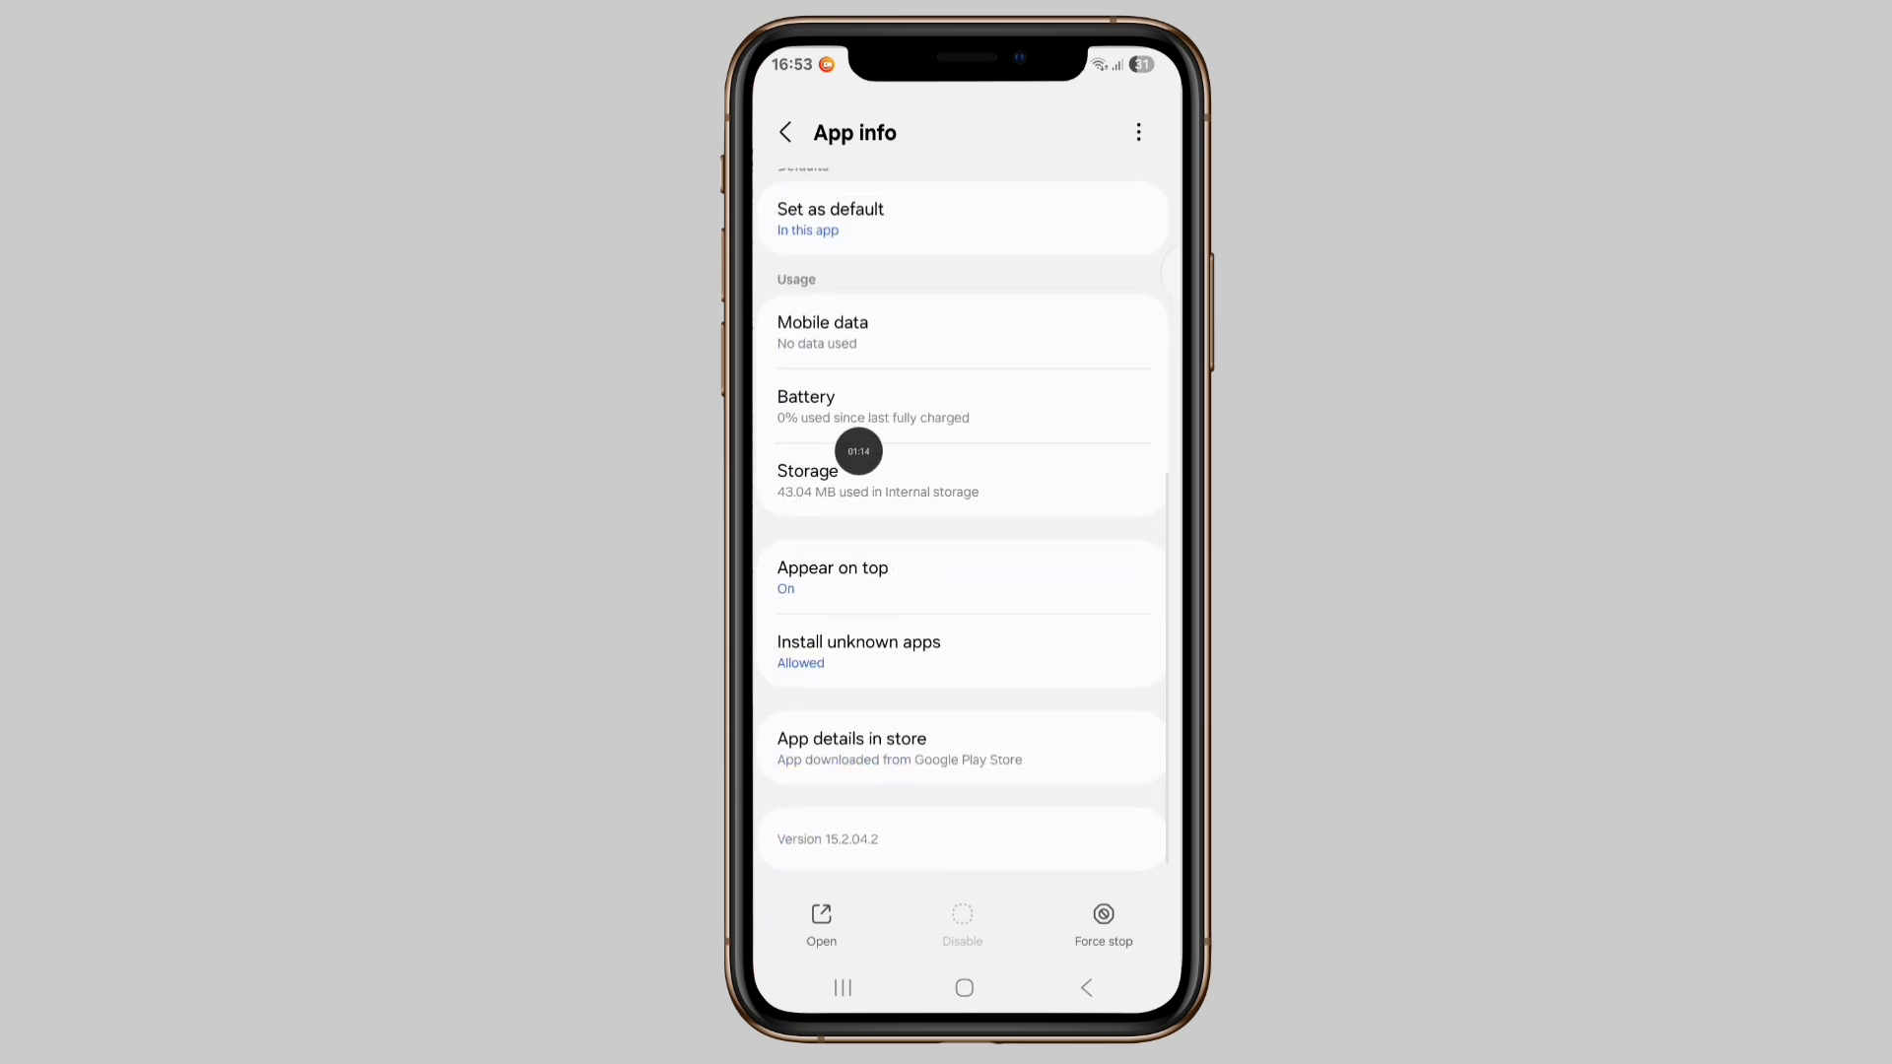
pyautogui.moveTo(774, 495); pyautogui.dragTo(1094, 418)
# - Clear all stored data of My Files from its Storage page
pyautogui.click(887, 481)
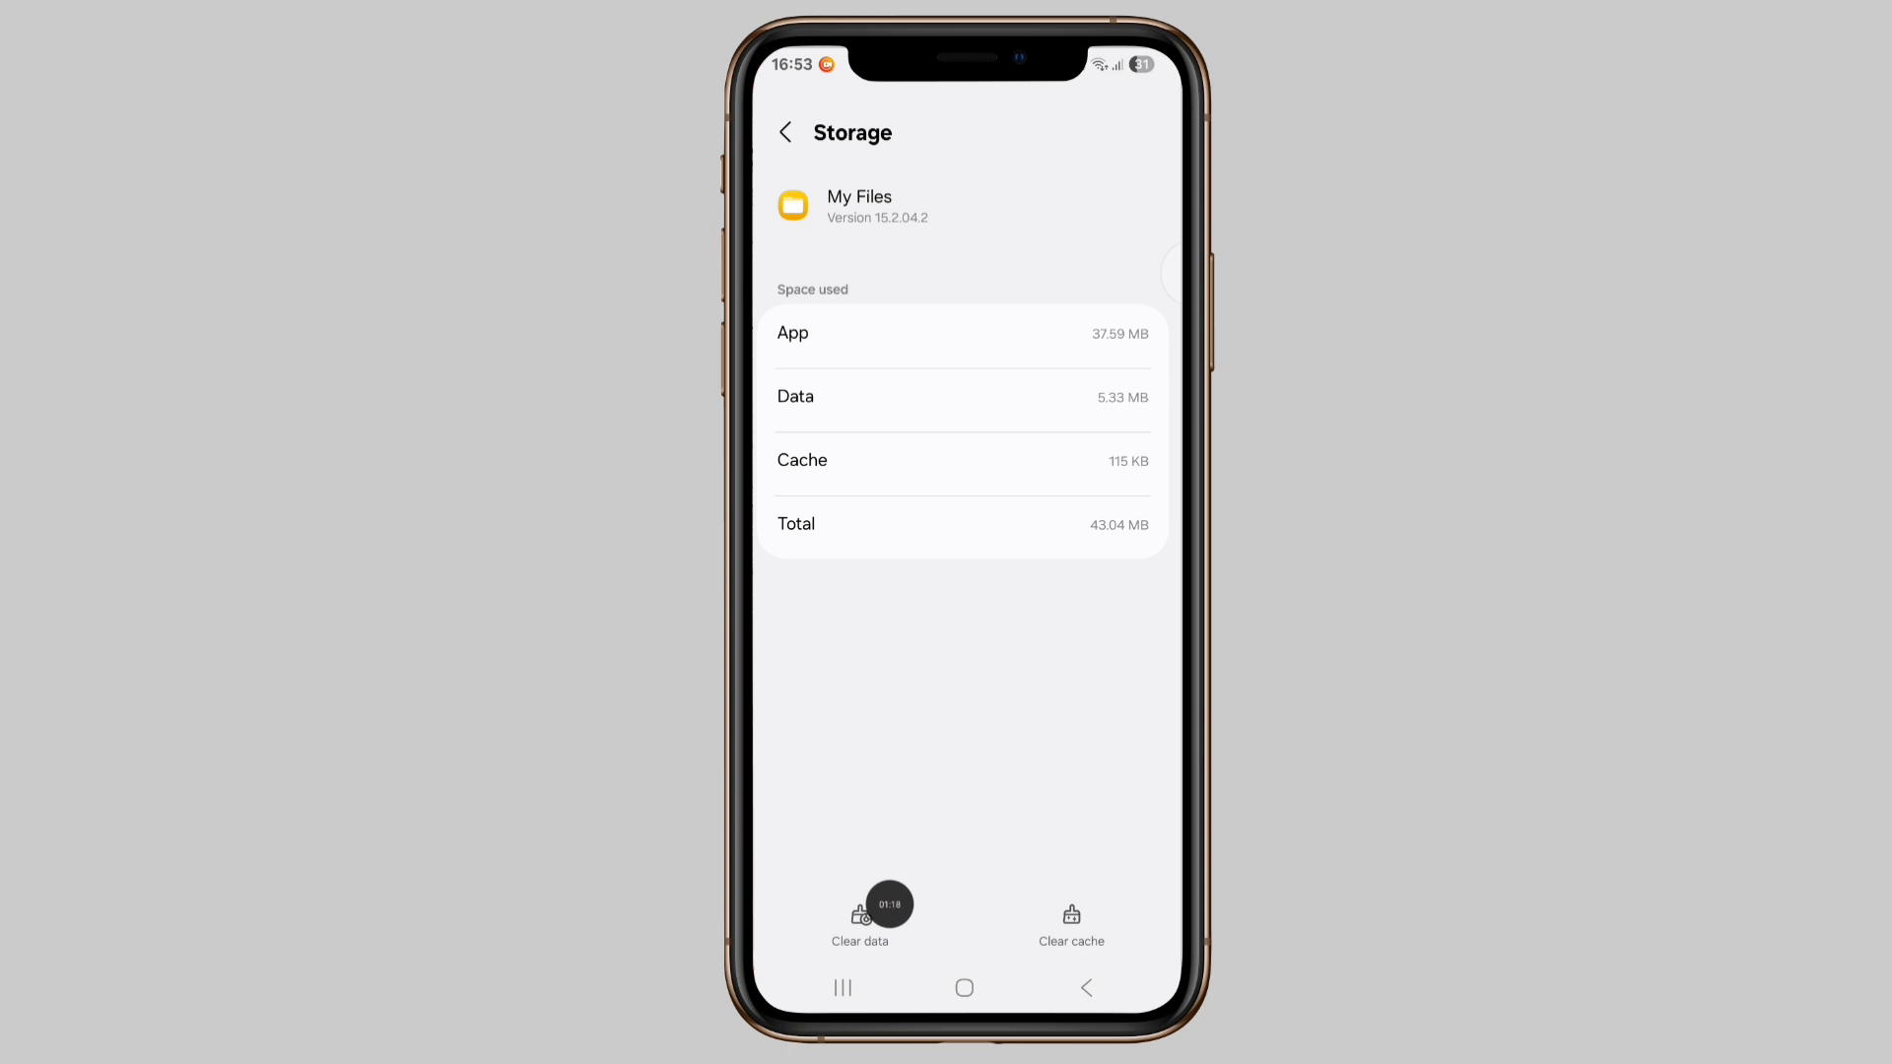
pyautogui.click(860, 923)
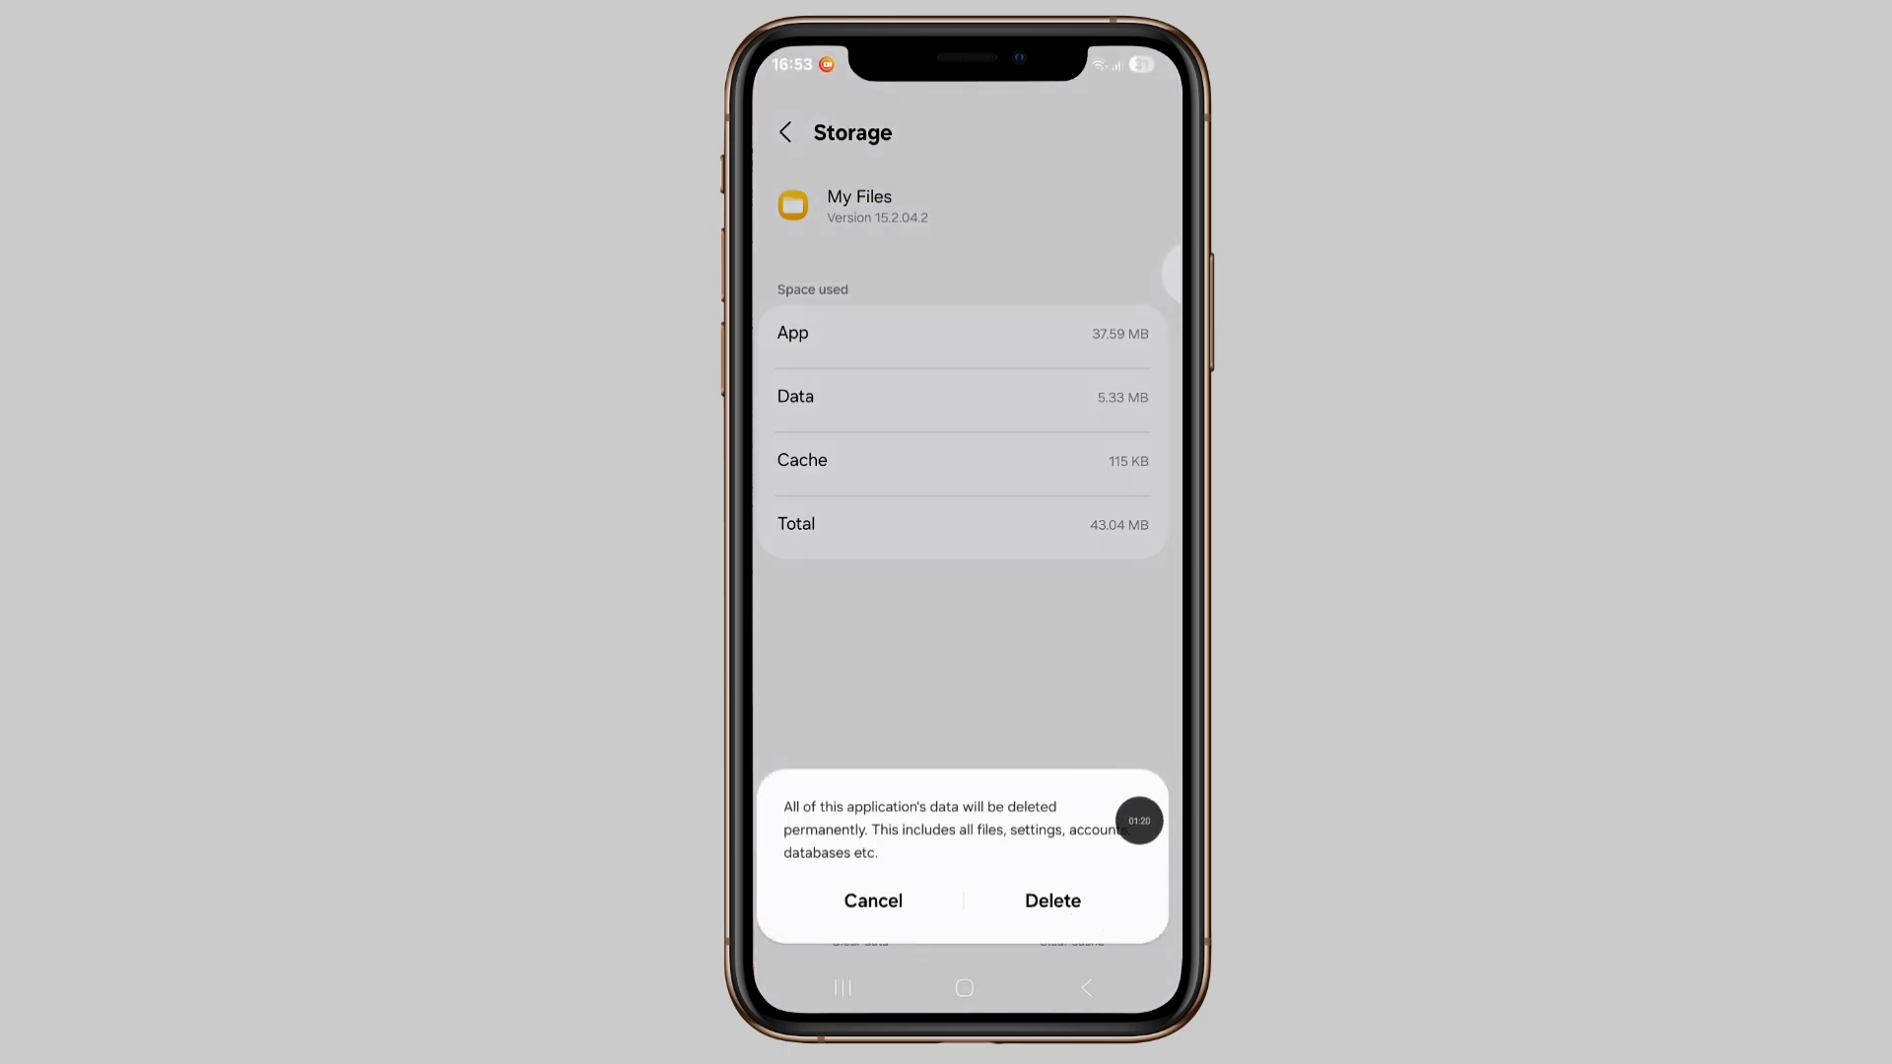
pyautogui.press('Escape')
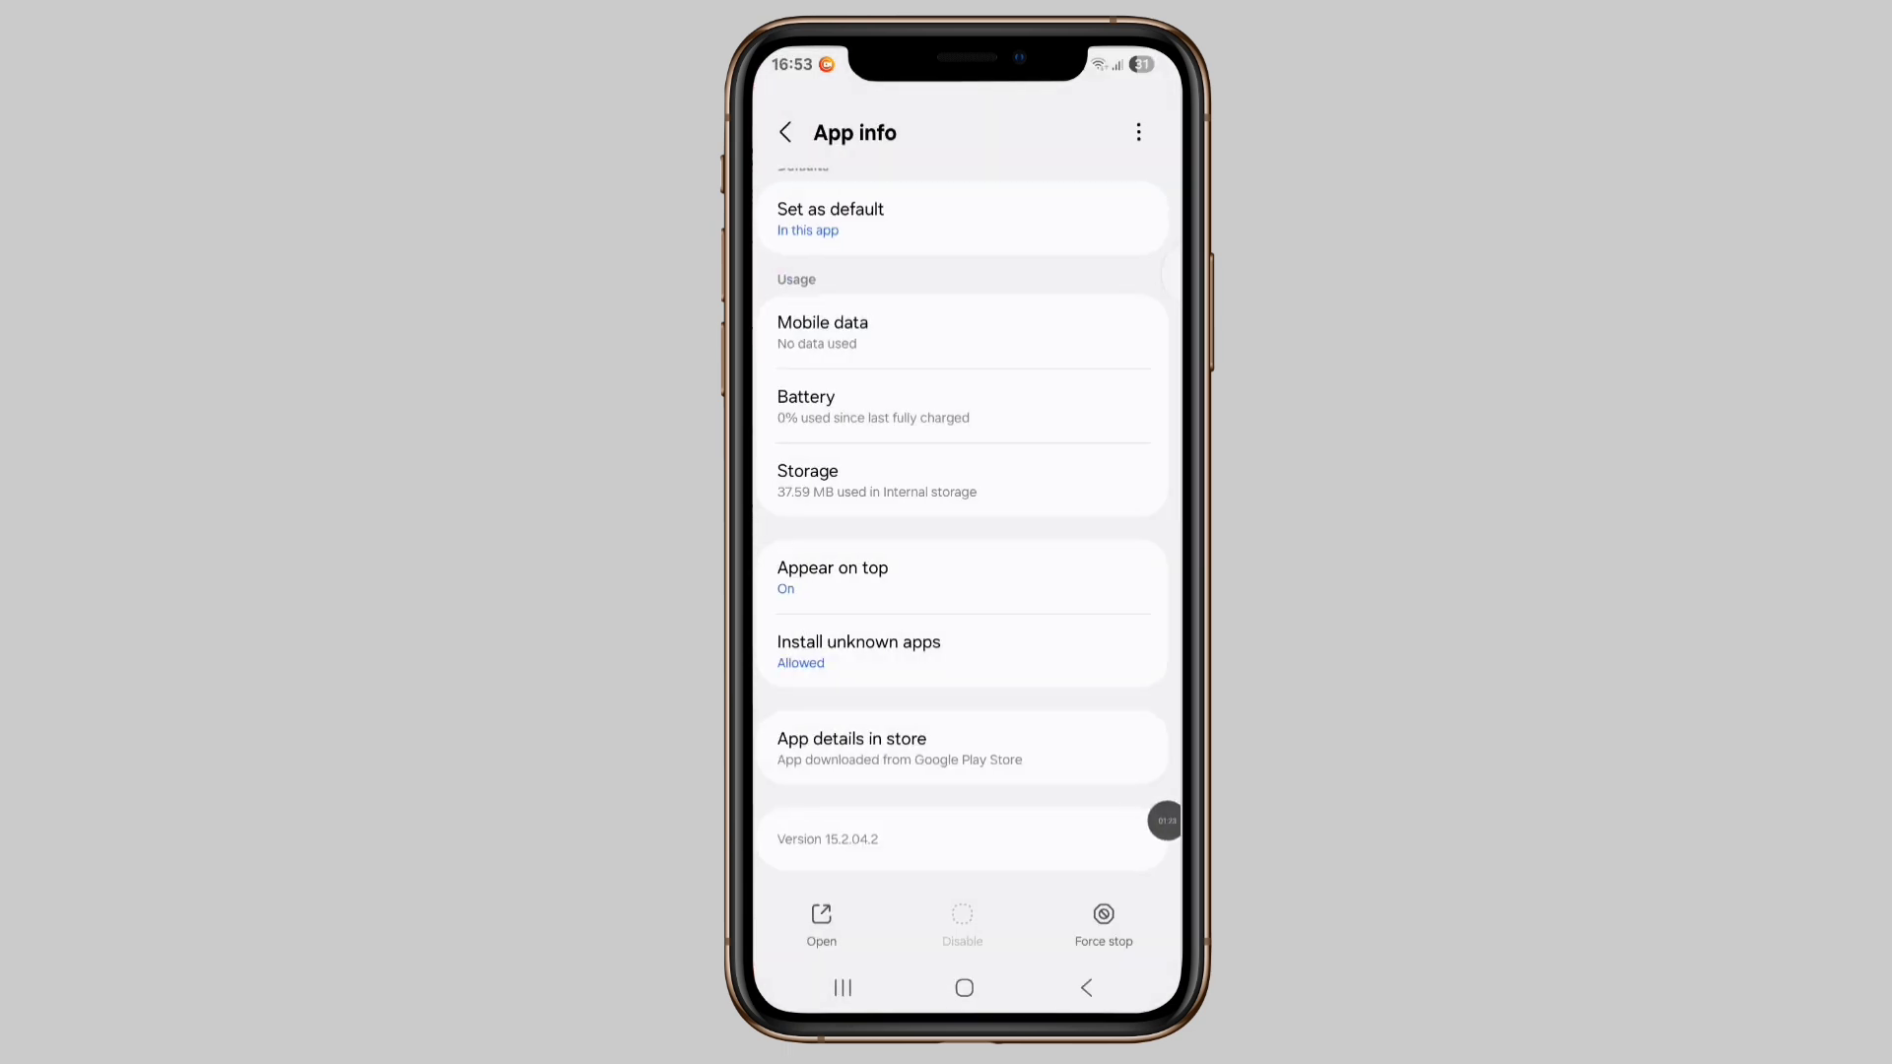
# - Force-stop My Files, confirm with OK, and return to the Apps list
pyautogui.click(1103, 923)
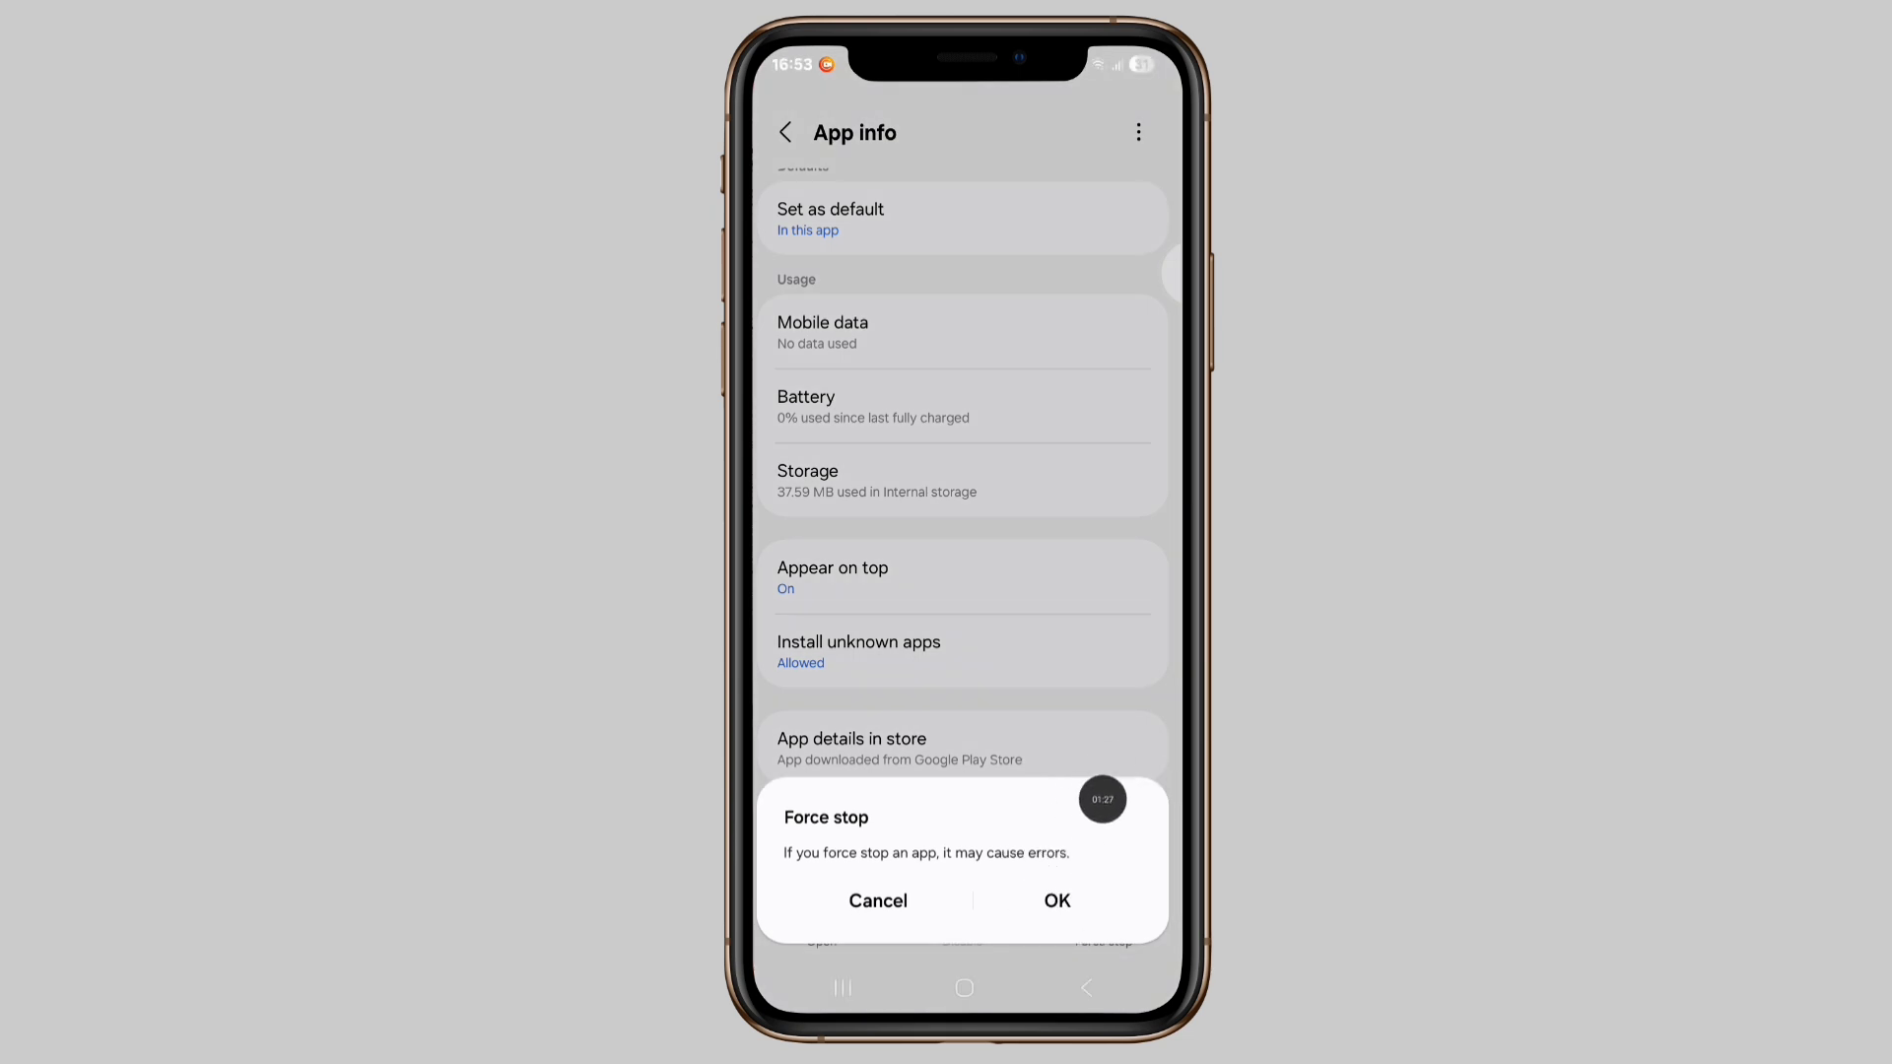
pyautogui.click(1057, 901)
pyautogui.click(785, 131)
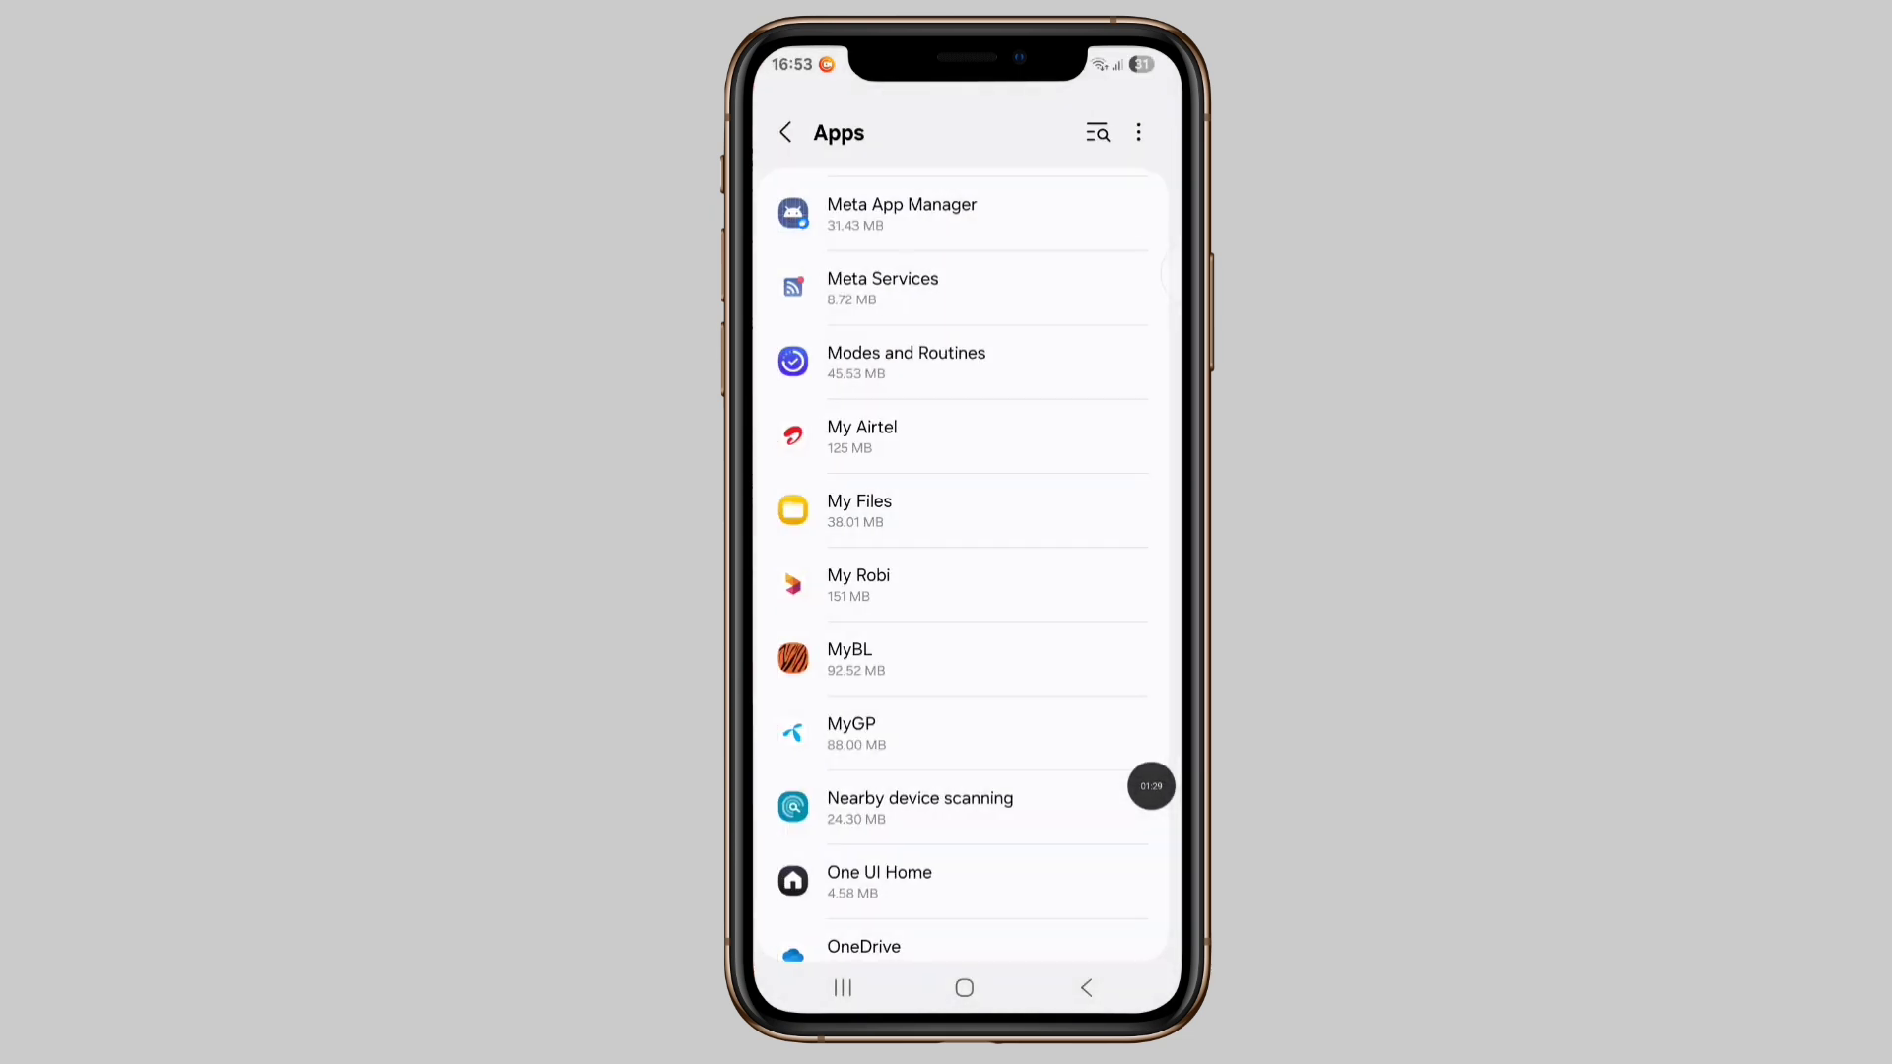
pyautogui.scroll(5, 1150, 784)
pyautogui.scroll(5, 1149, 785)
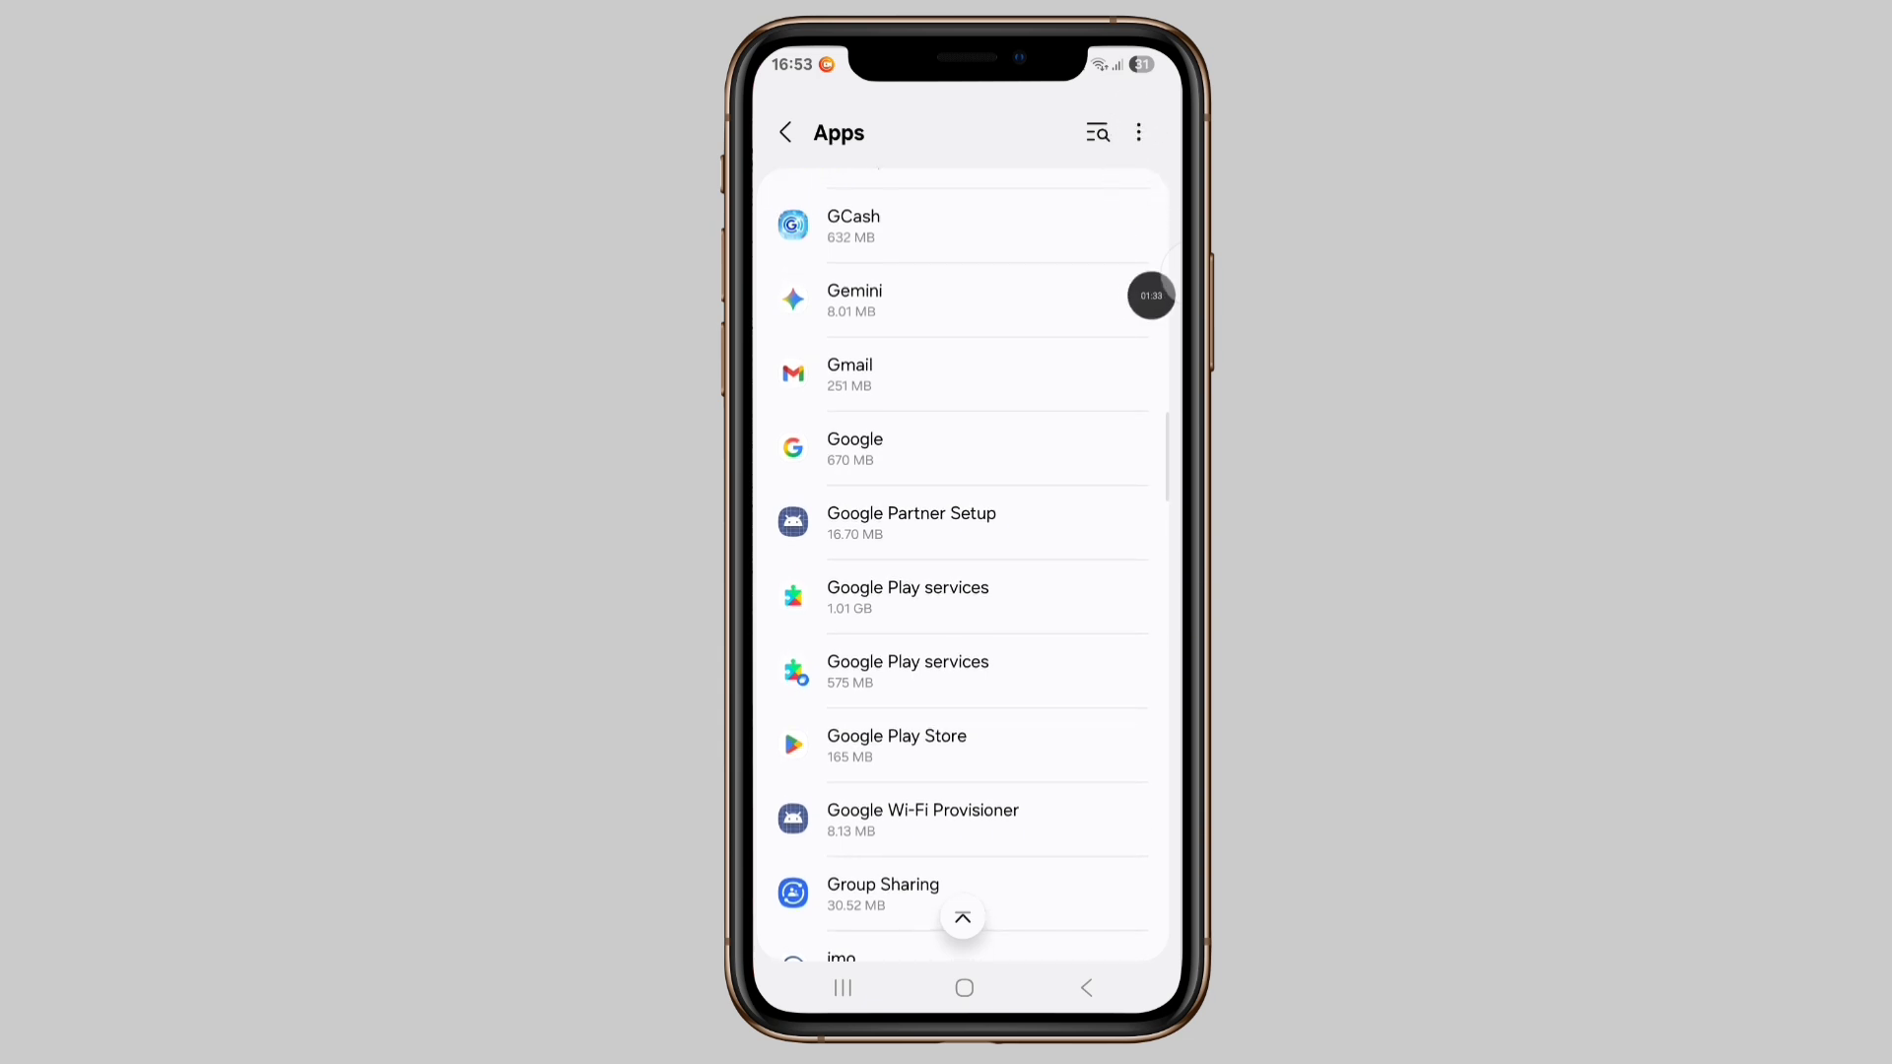
# - Open Special access from the Apps screen's ⋮ overflow menu
pyautogui.click(1138, 132)
pyautogui.press('Escape')
pyautogui.click(1139, 132)
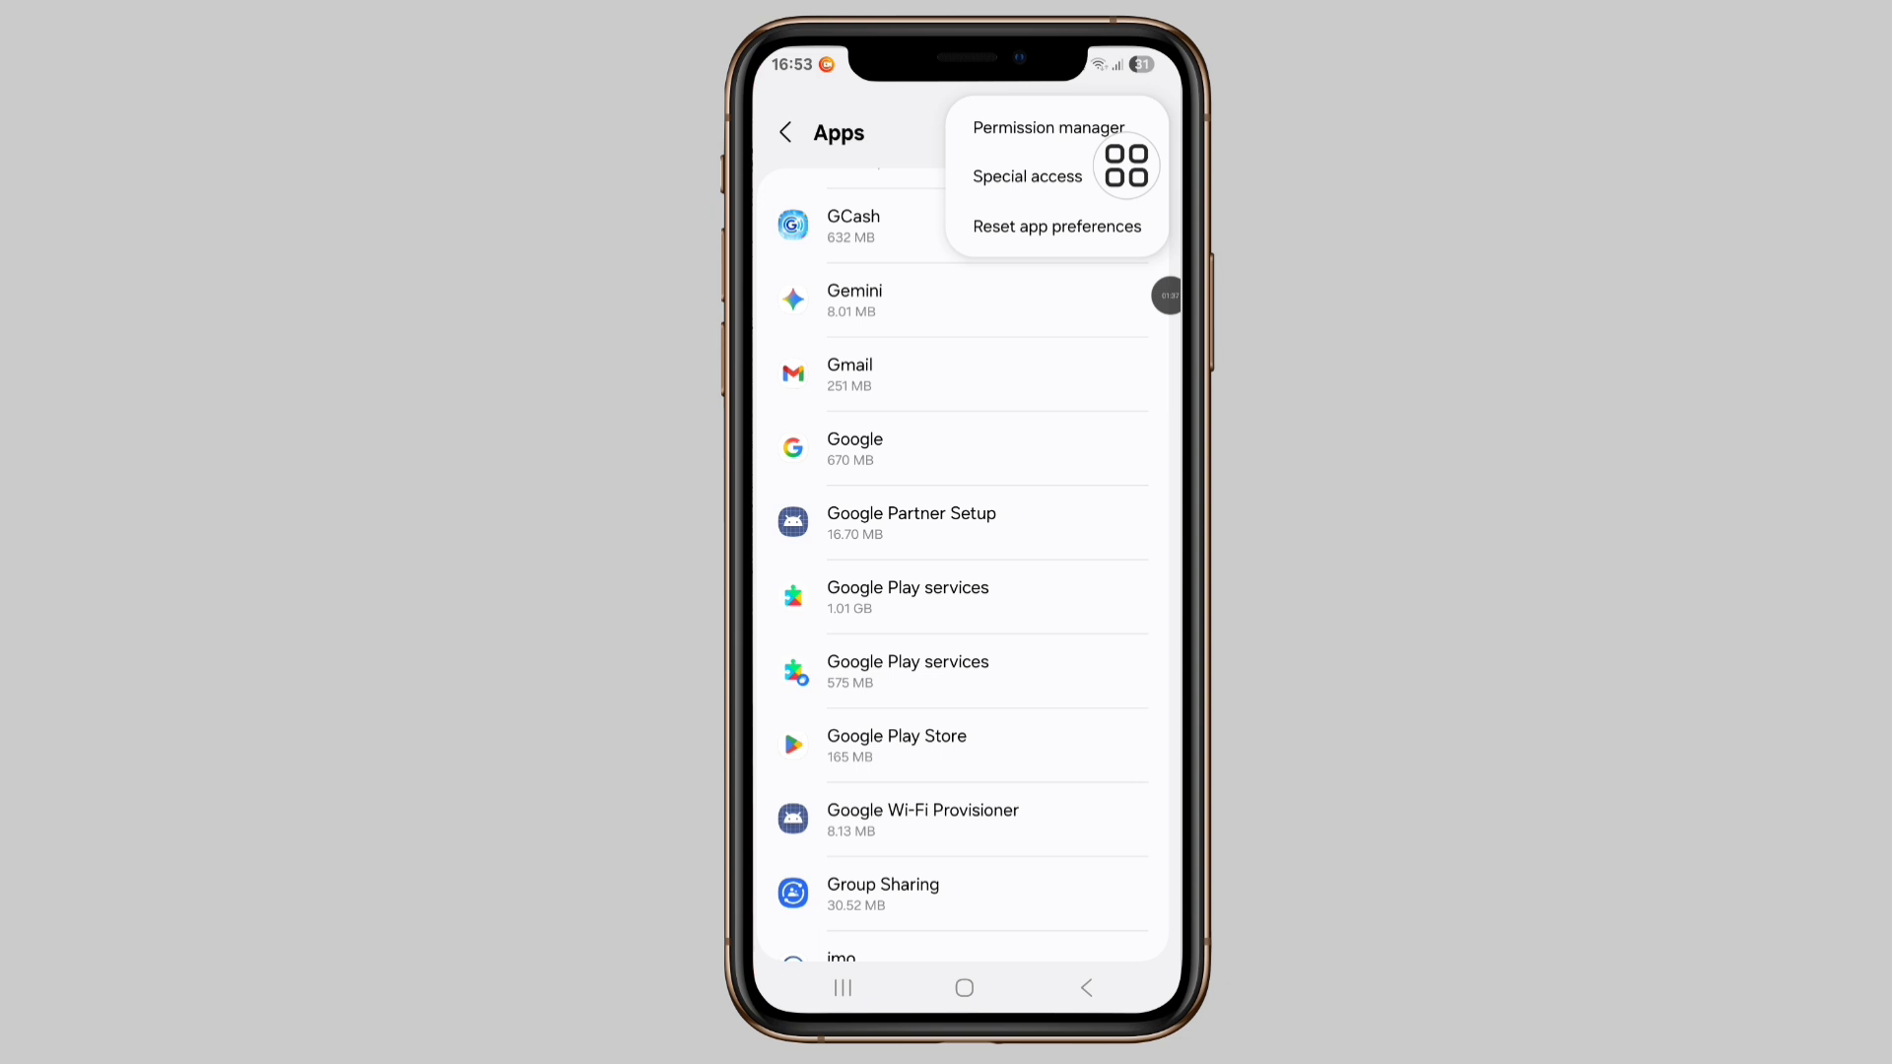
pyautogui.click(1132, 167)
pyautogui.scroll(-3, 965, 591)
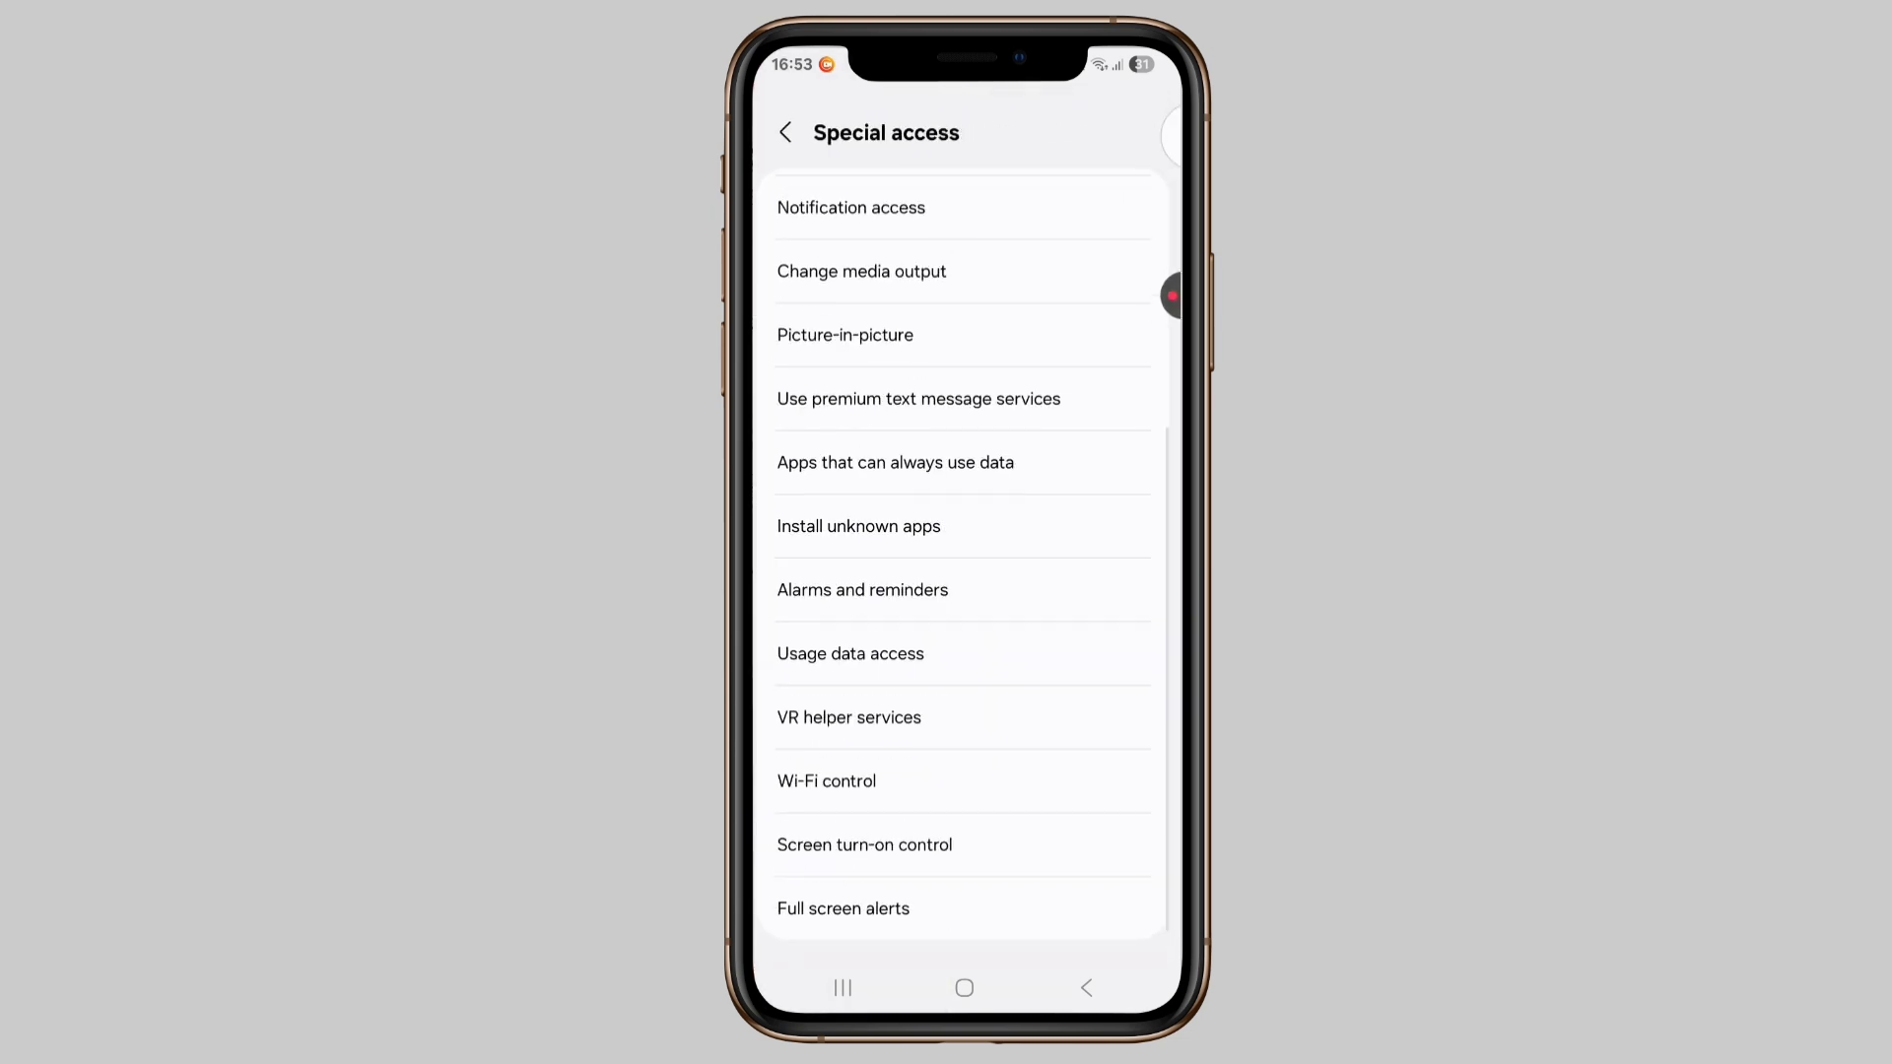
pyautogui.scroll(5, 964, 592)
pyautogui.moveTo(1171, 296)
pyautogui.mouseDown()
pyautogui.moveTo(779, 444)
pyautogui.moveTo(843, 460)
pyautogui.moveTo(1114, 401)
pyautogui.mouseUp()
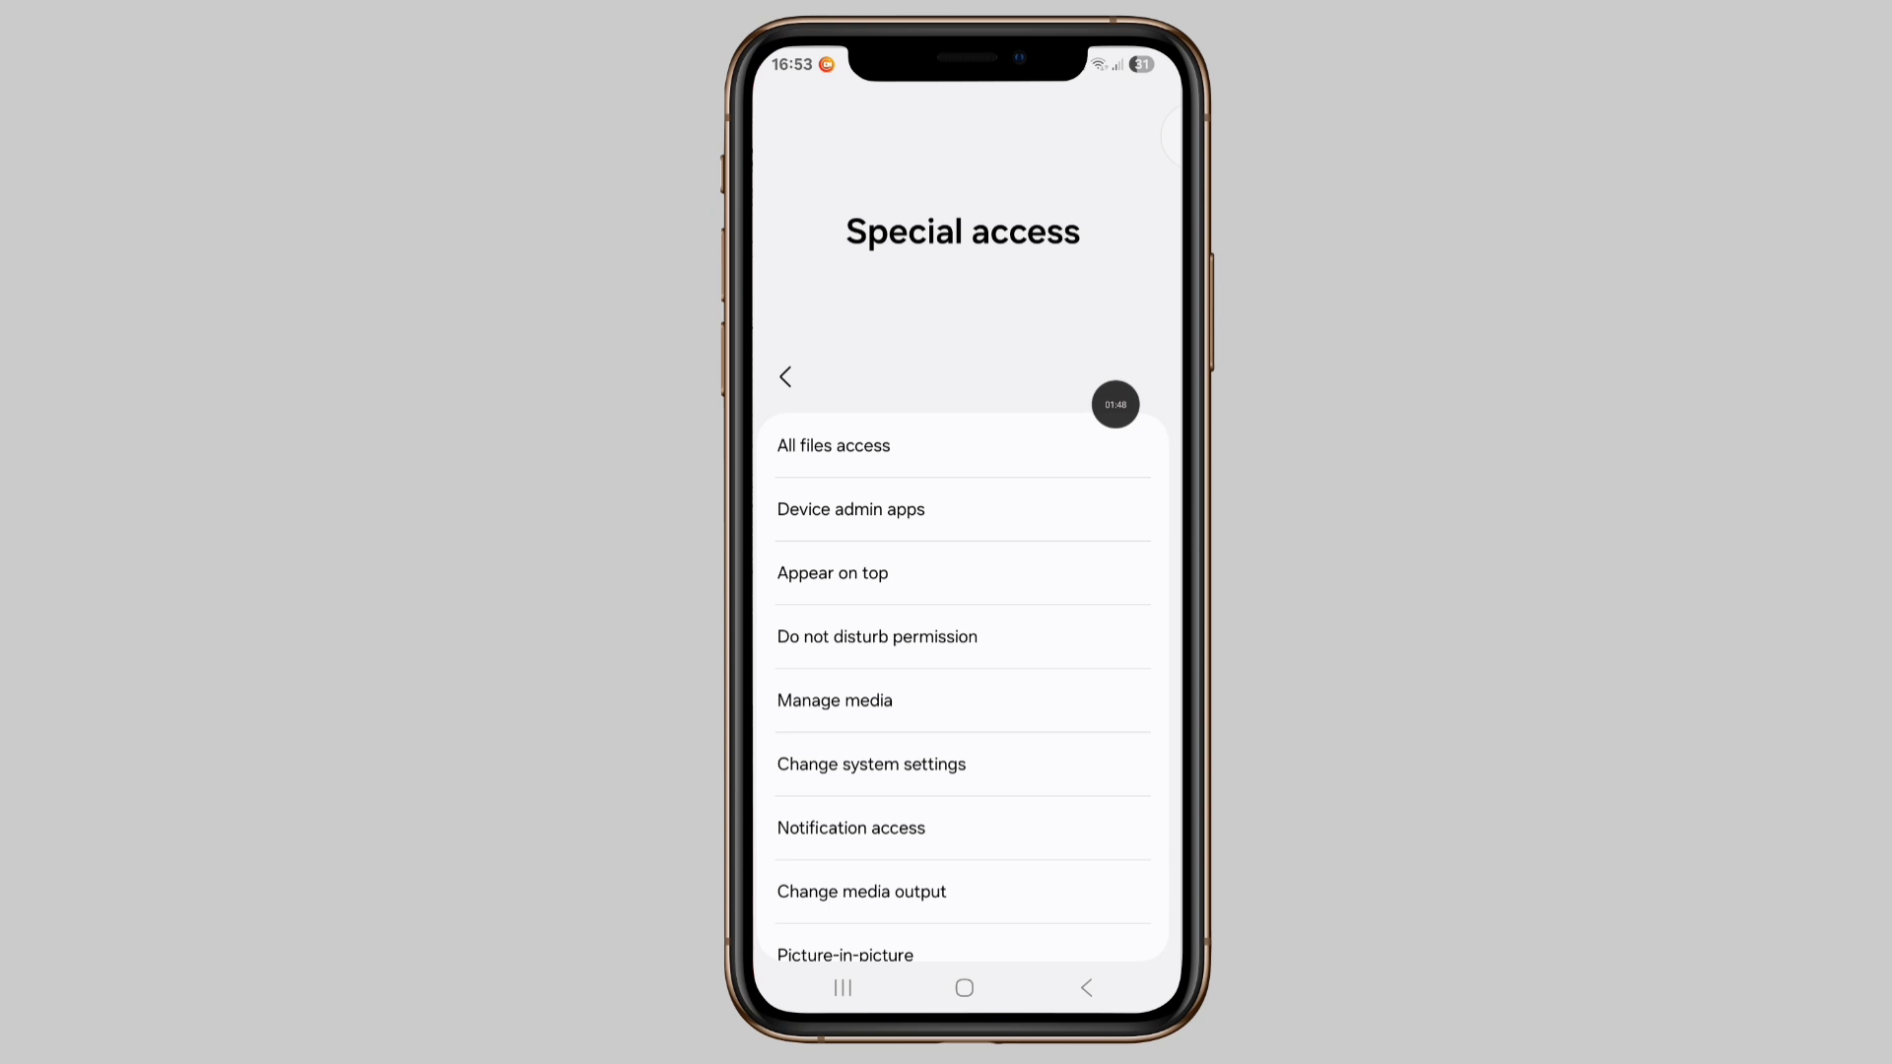
# - Turn on All files access for My Files and go back to Special access
pyautogui.click(887, 446)
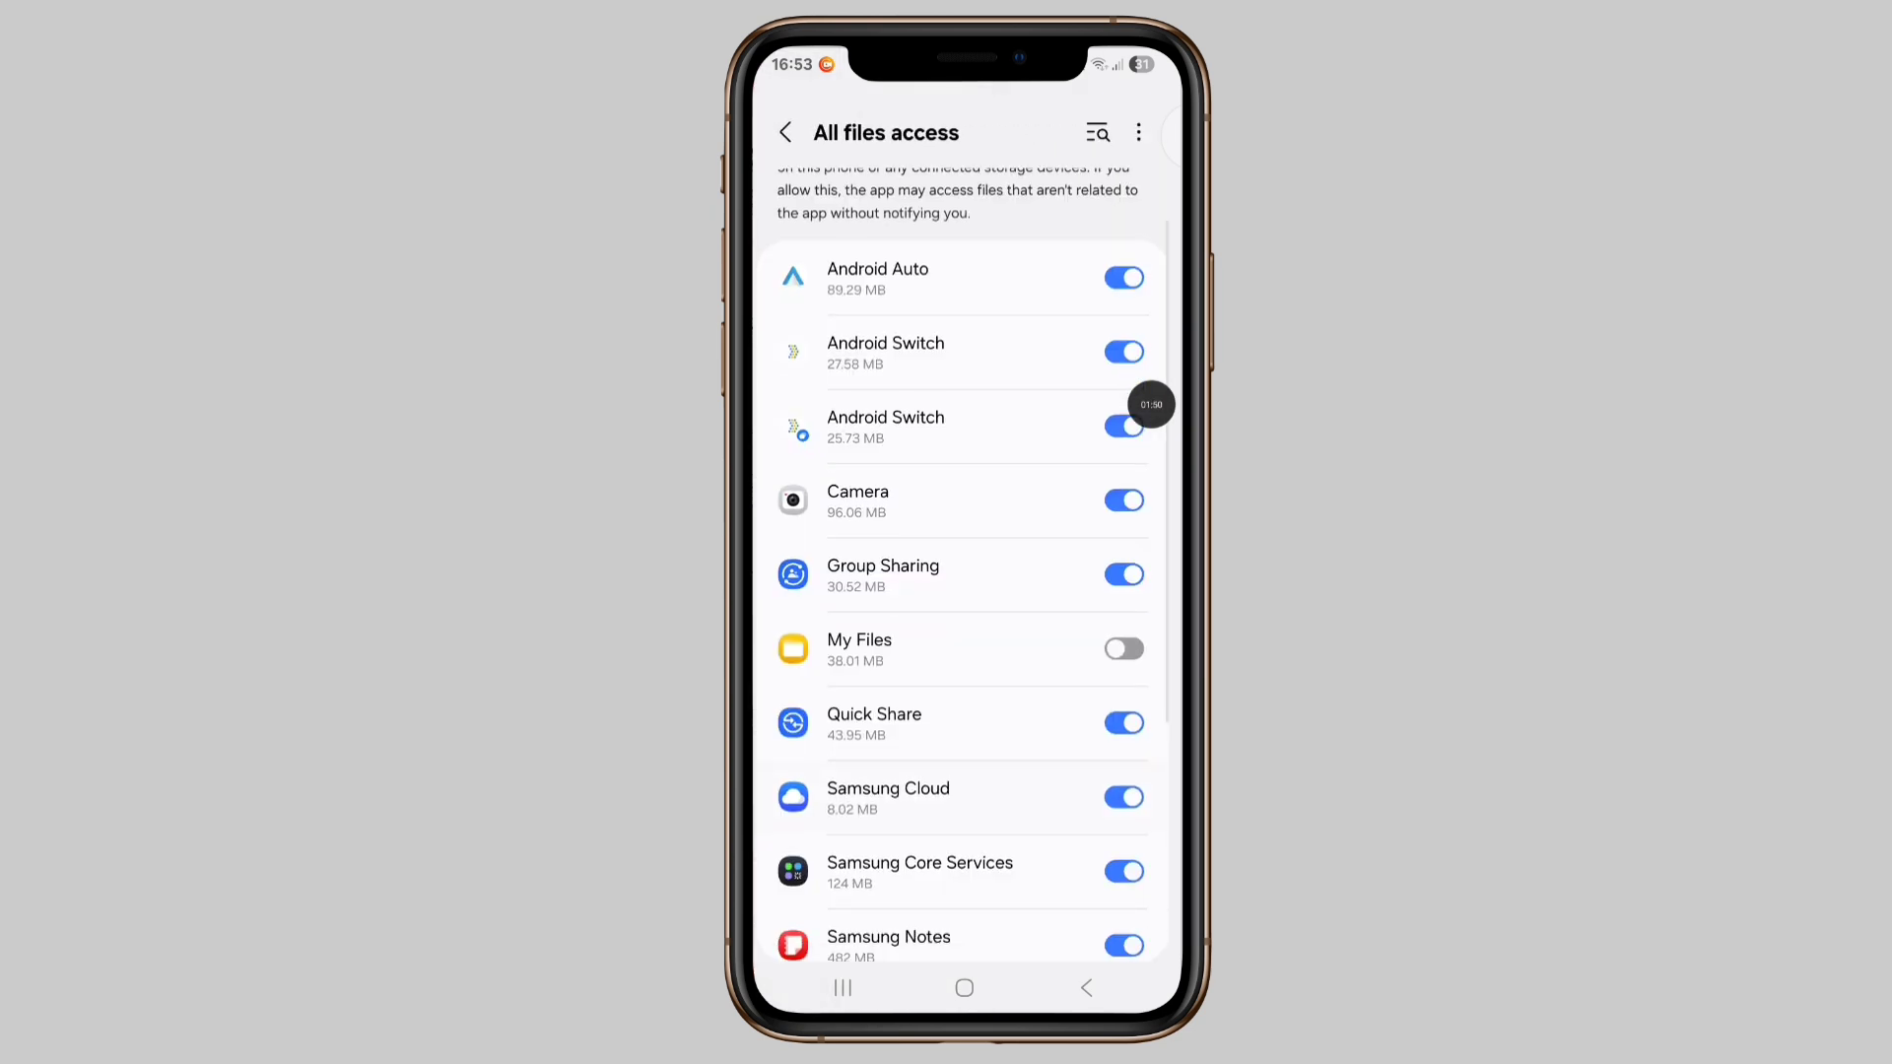
pyautogui.scroll(-5, 964, 592)
pyautogui.scroll(2, 964, 591)
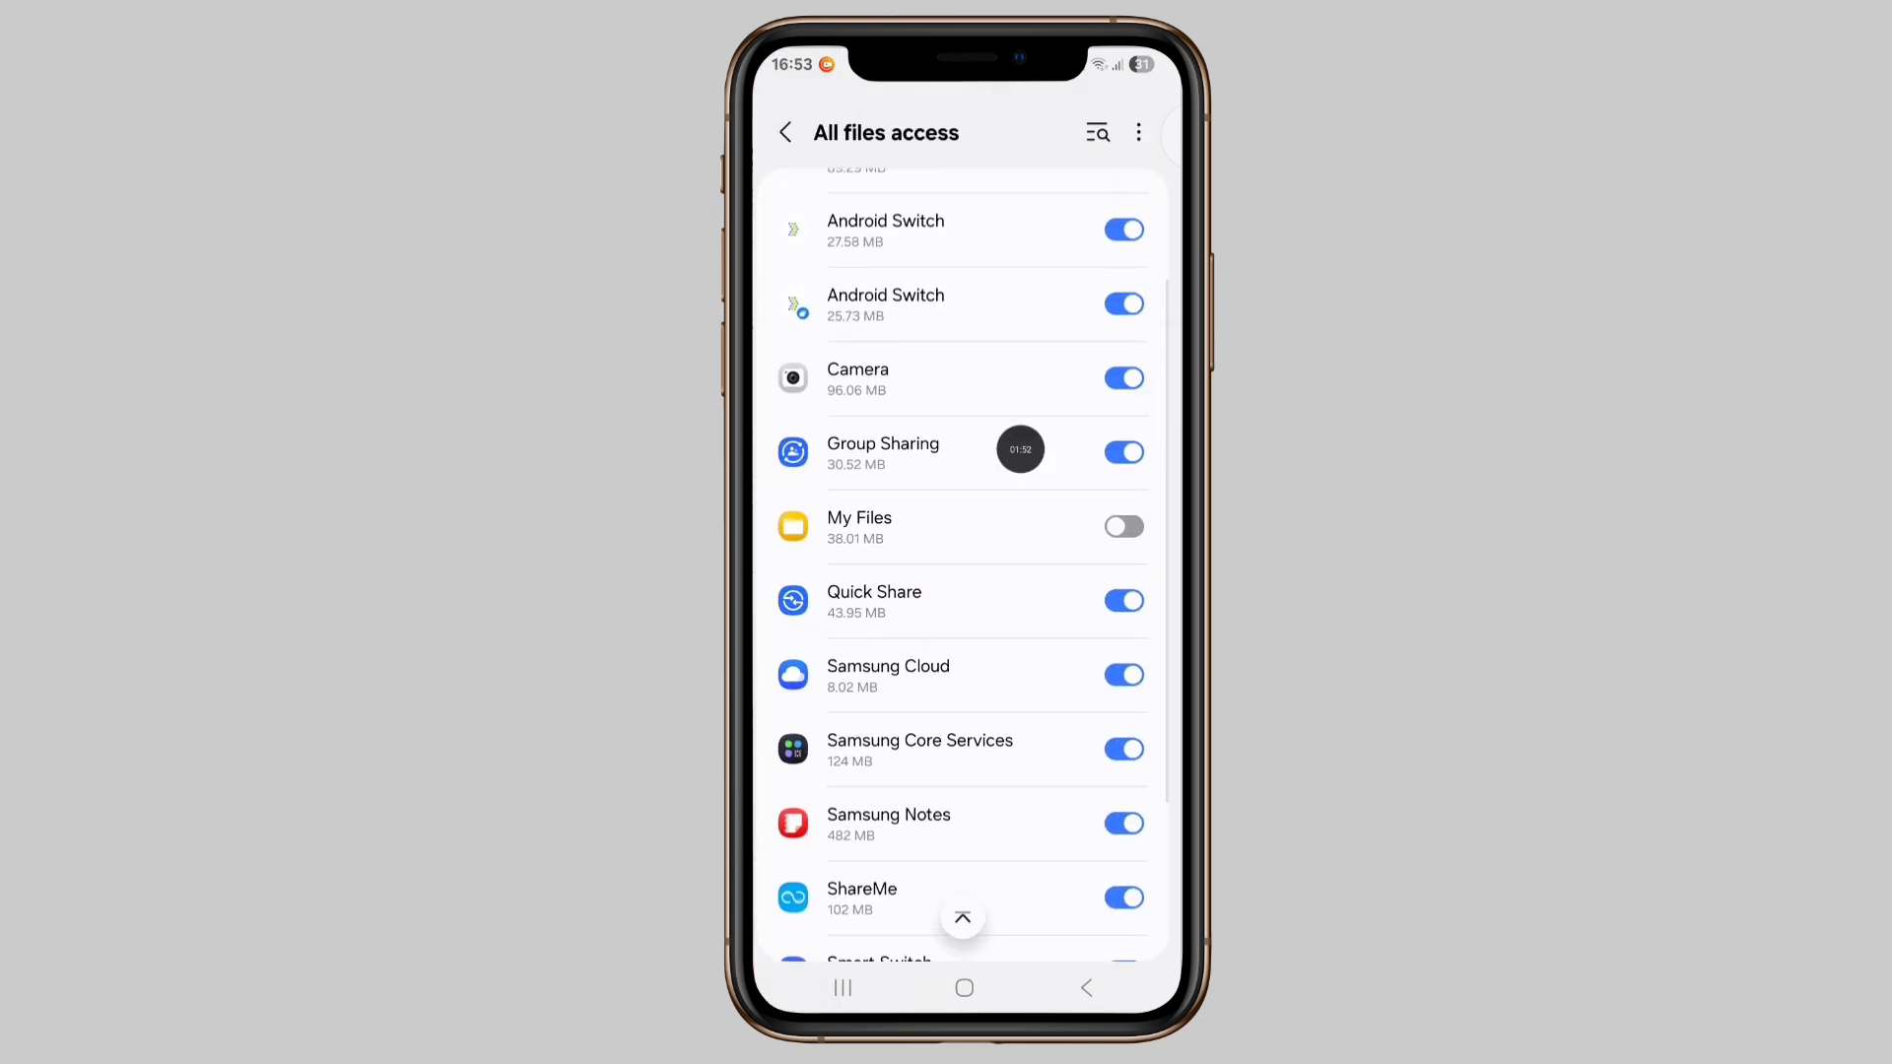
pyautogui.moveTo(1021, 449); pyautogui.dragTo(1027, 534)
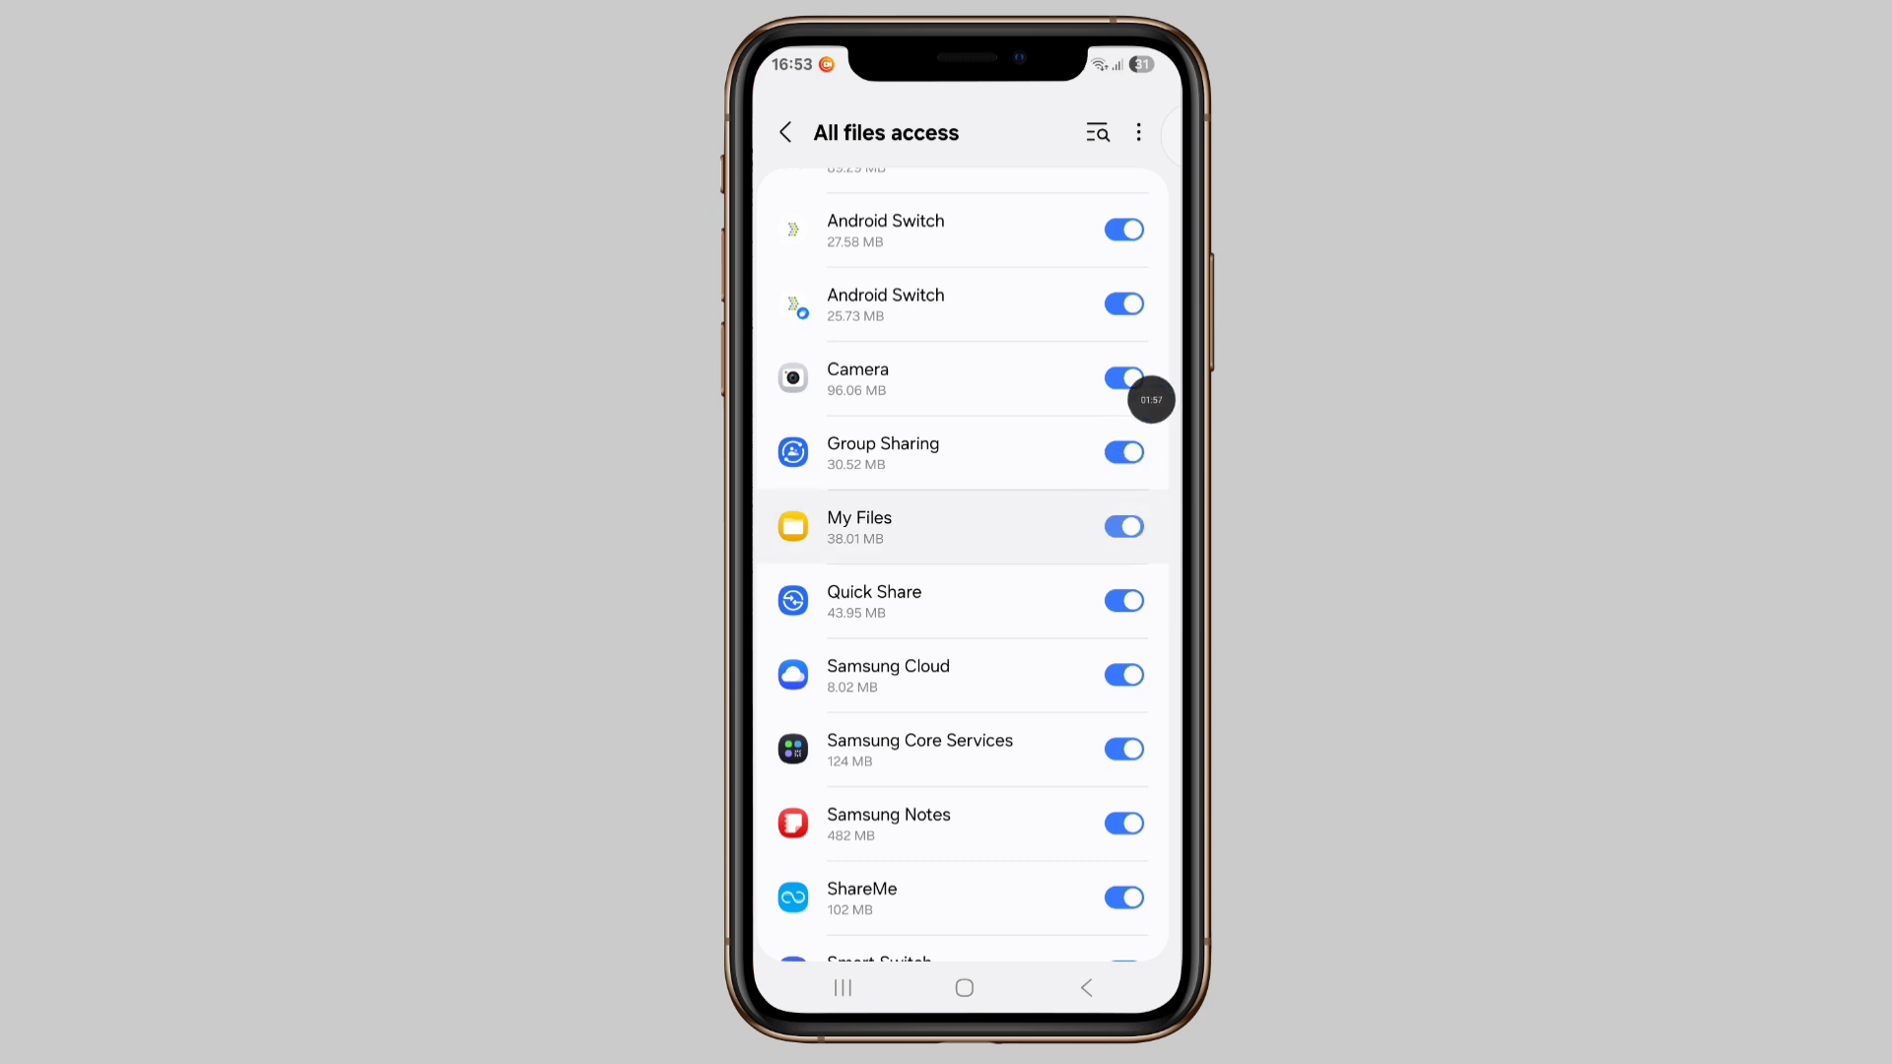
pyautogui.click(1087, 988)
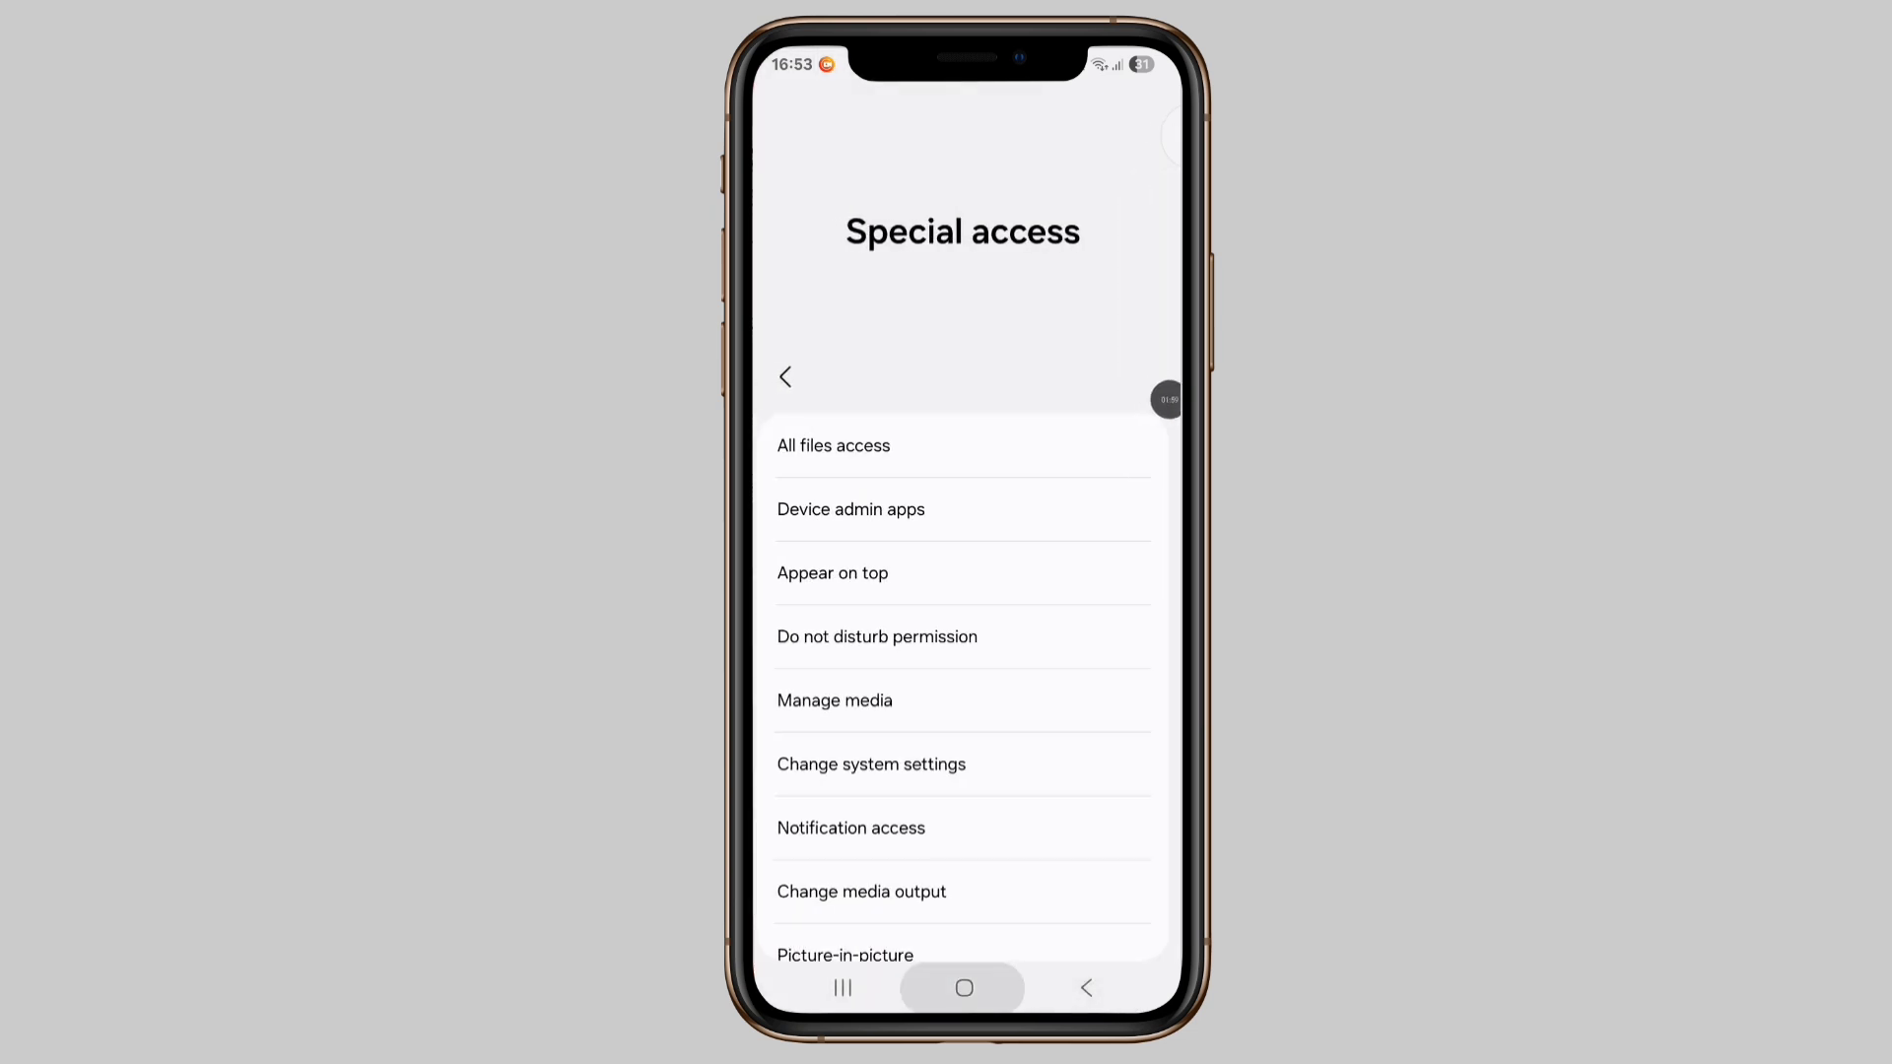
# - Go to the home screen and choose Restart from the side-button power menu
pyautogui.click(964, 987)
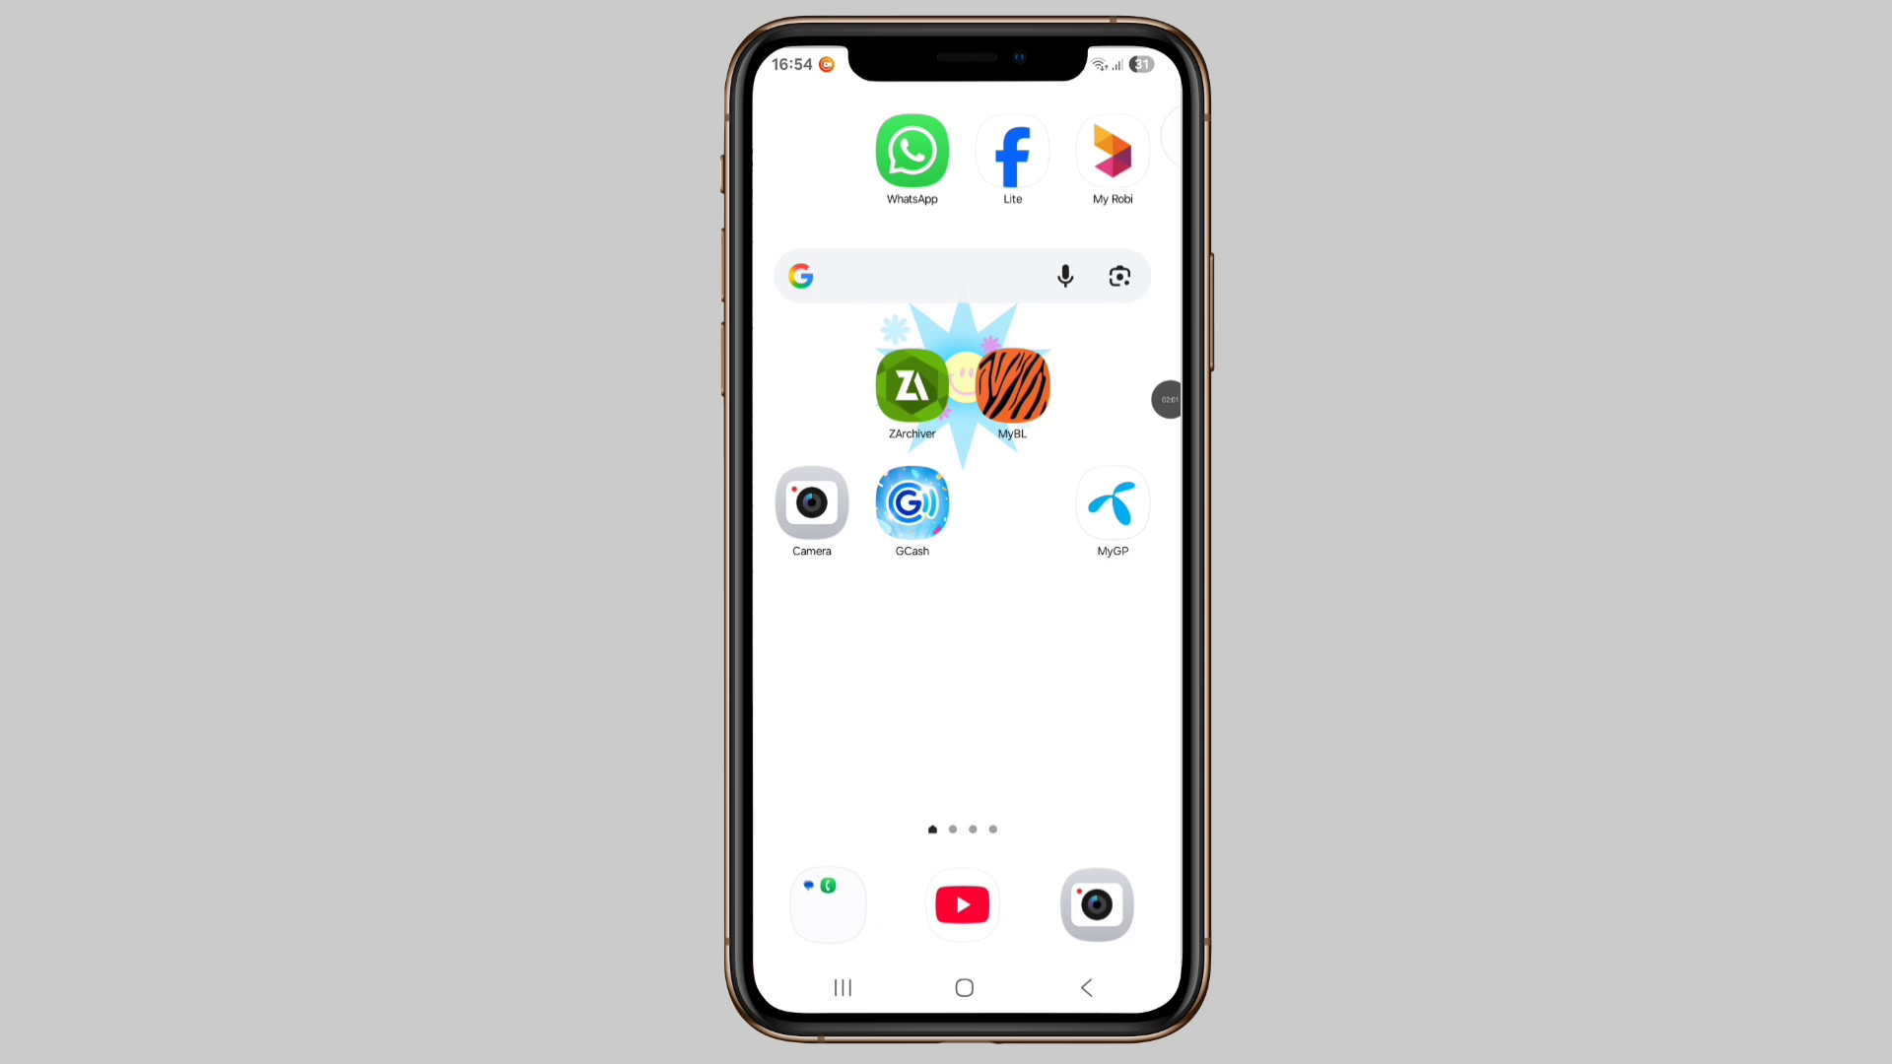
pyautogui.press('XF86PowerOff')
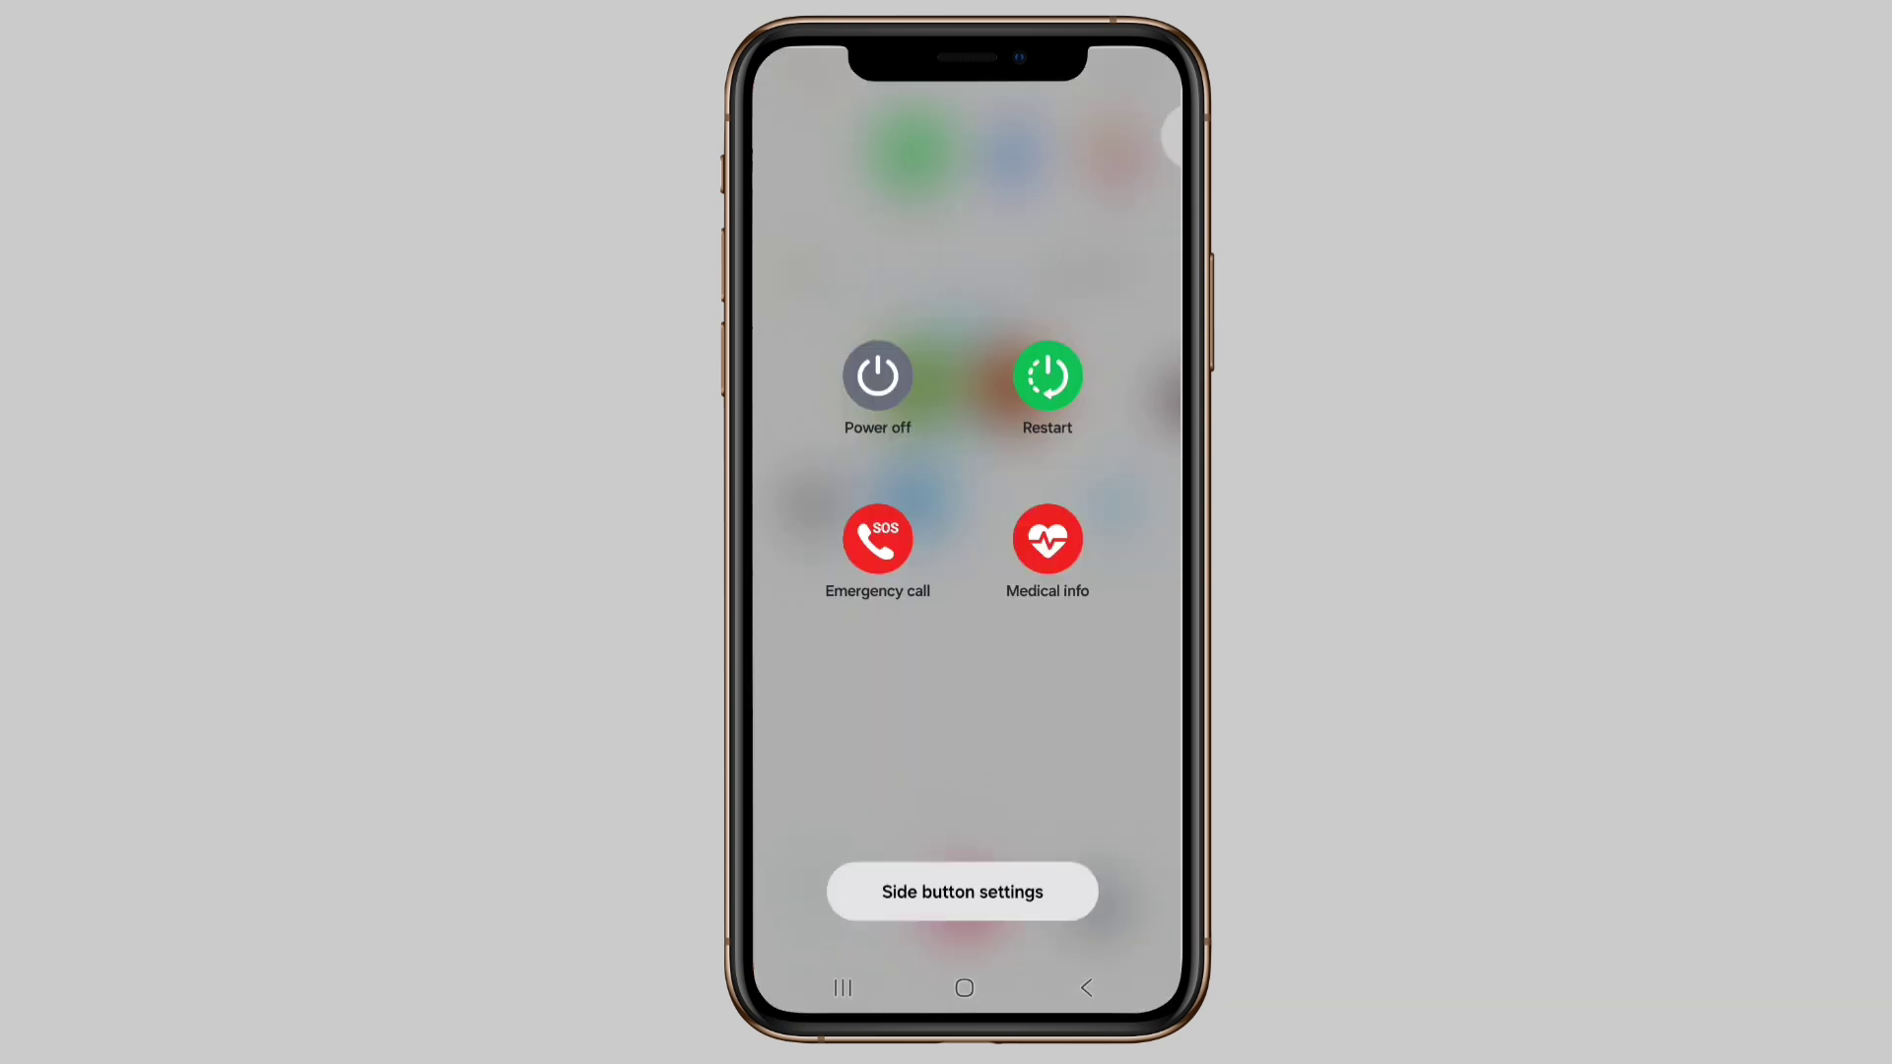
pyautogui.moveTo(1146, 136)
pyautogui.mouseDown()
pyautogui.moveTo(1048, 380)
pyautogui.moveTo(1005, 386)
pyautogui.moveTo(1064, 338)
pyautogui.mouseUp()
pyautogui.click(1048, 377)
pyautogui.moveTo(1183, 285)
pyautogui.mouseDown()
pyautogui.moveTo(1043, 320)
pyautogui.moveTo(933, 409)
pyautogui.moveTo(890, 538)
pyautogui.moveTo(937, 563)
pyautogui.moveTo(1015, 523)
pyautogui.moveTo(1018, 367)
pyautogui.moveTo(1011, 511)
pyautogui.mouseUp()
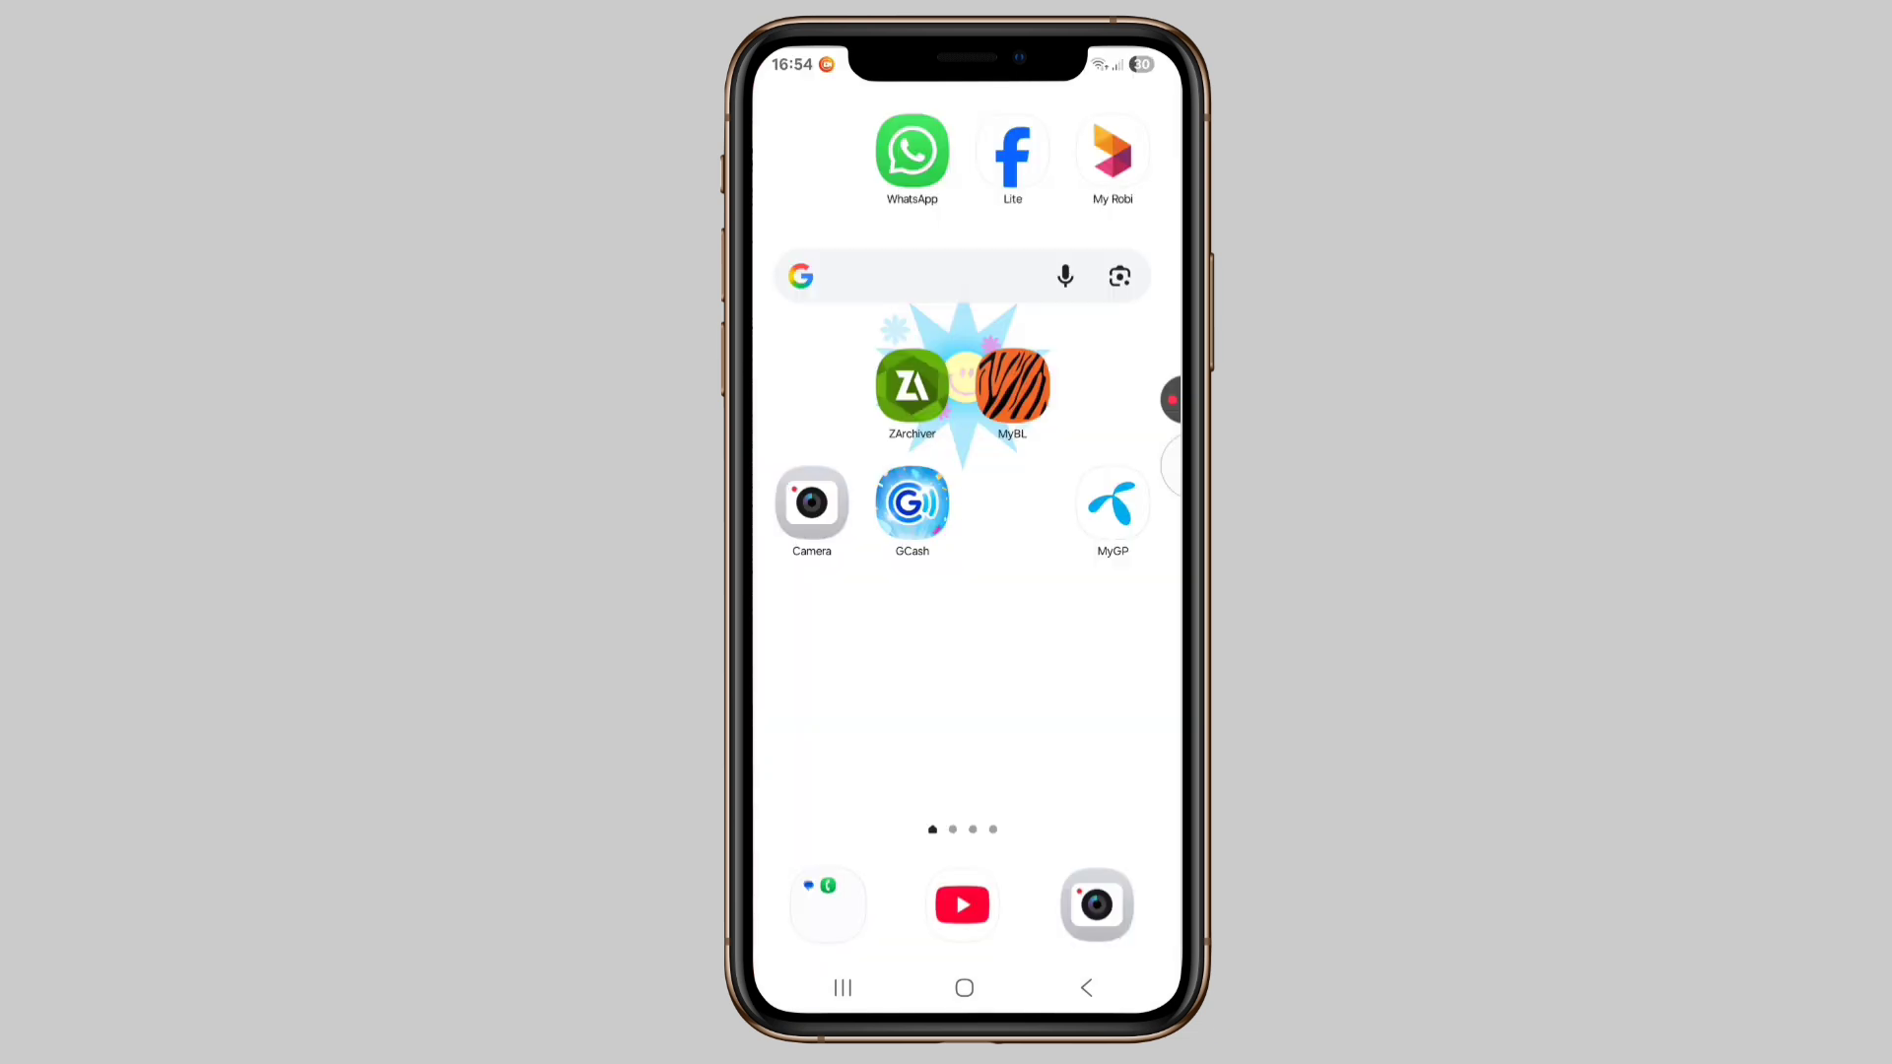